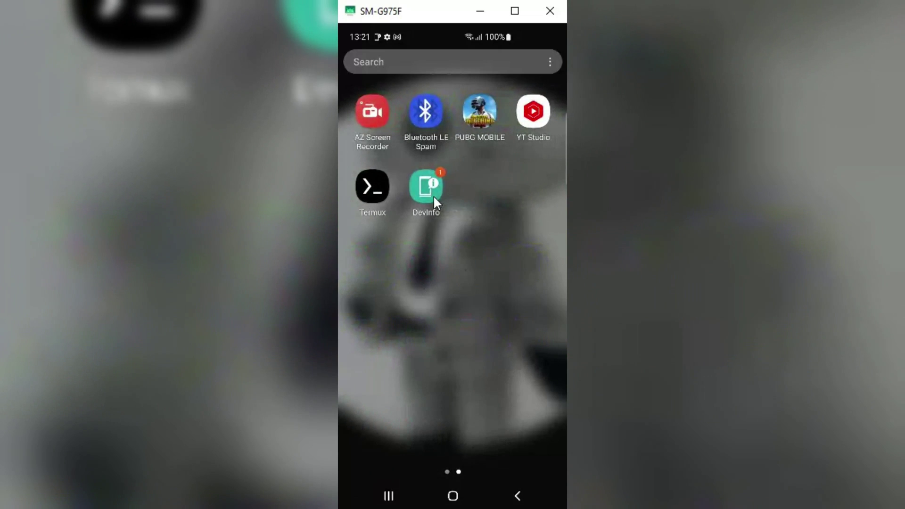
# Review DevInfo's Device, System and CPU pages showing the Exynos 9820 with 8 cores.
pyautogui.click(428, 191)
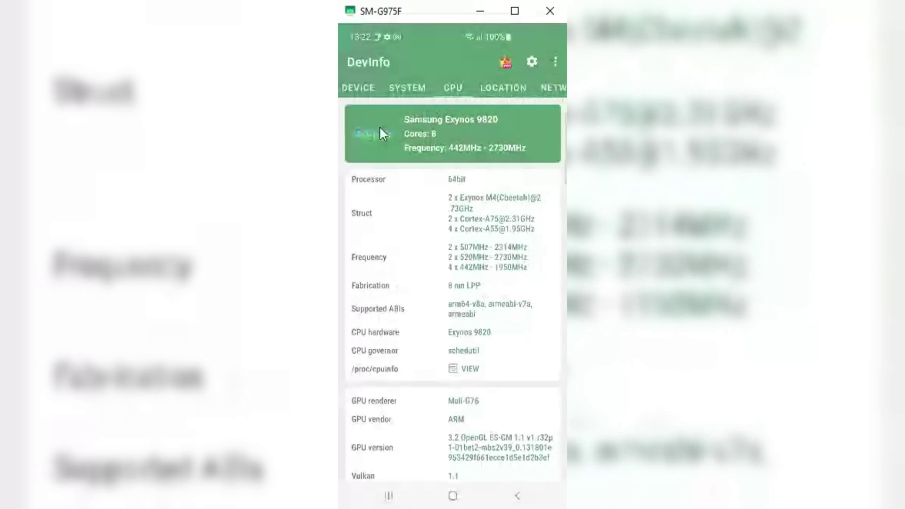
pyautogui.click(350, 87)
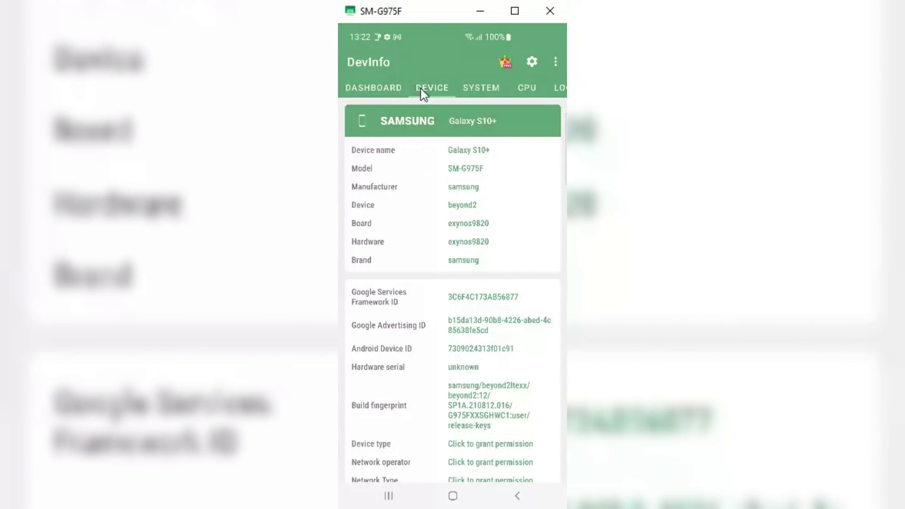
pyautogui.click(479, 90)
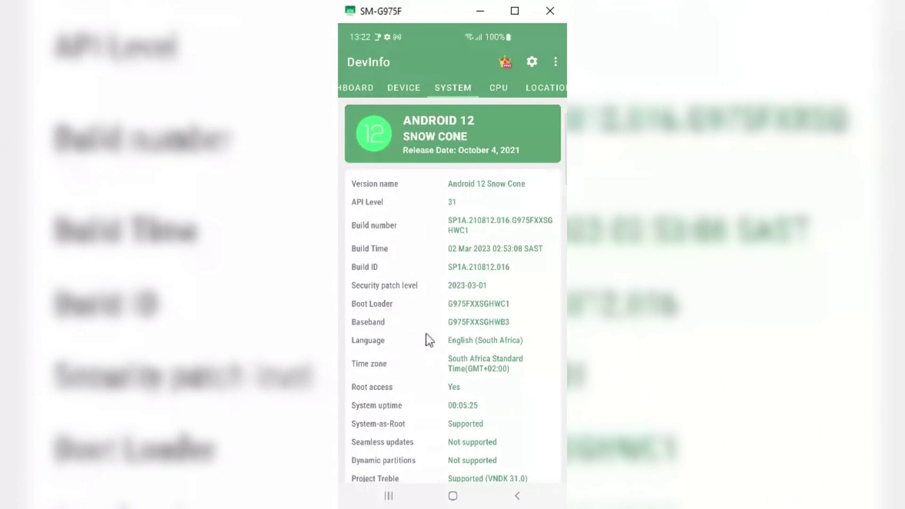
pyautogui.click(500, 86)
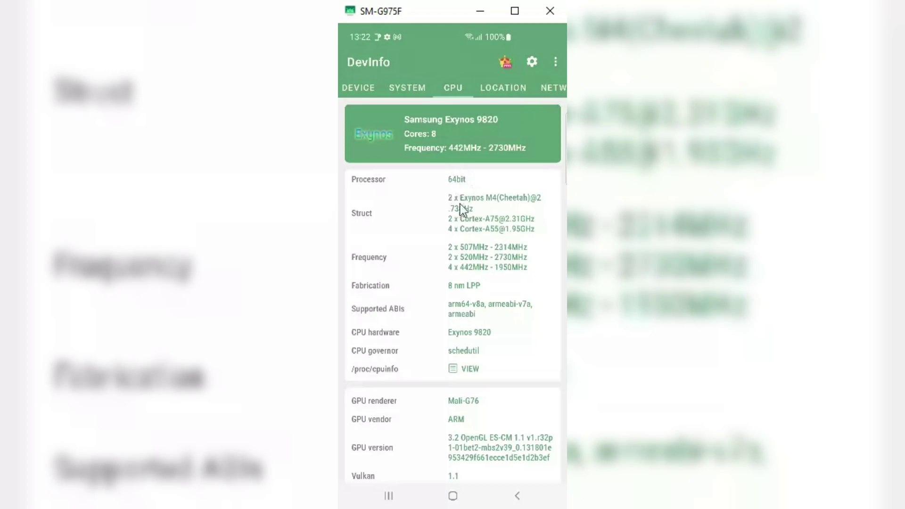
# Launch Chrome from the home screen's Google folder and dismiss the ad privacy notice.
pyautogui.click(453, 495)
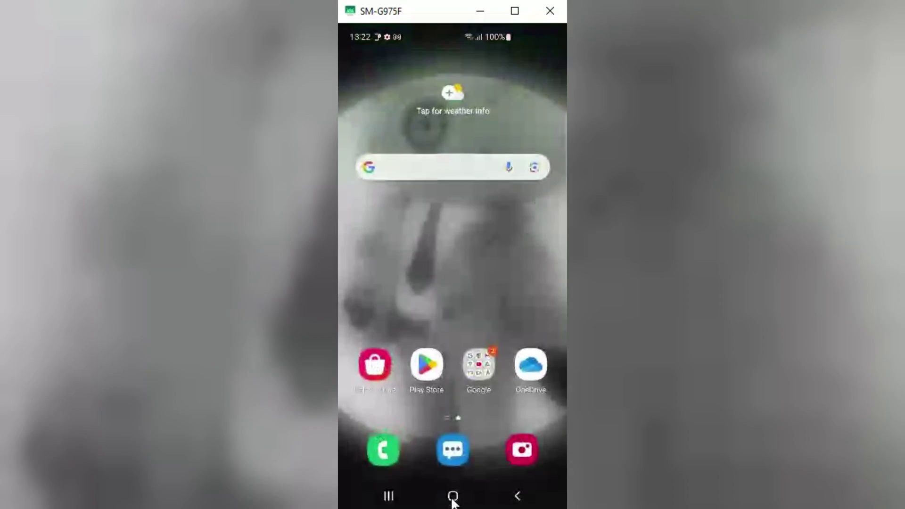
pyautogui.click(474, 375)
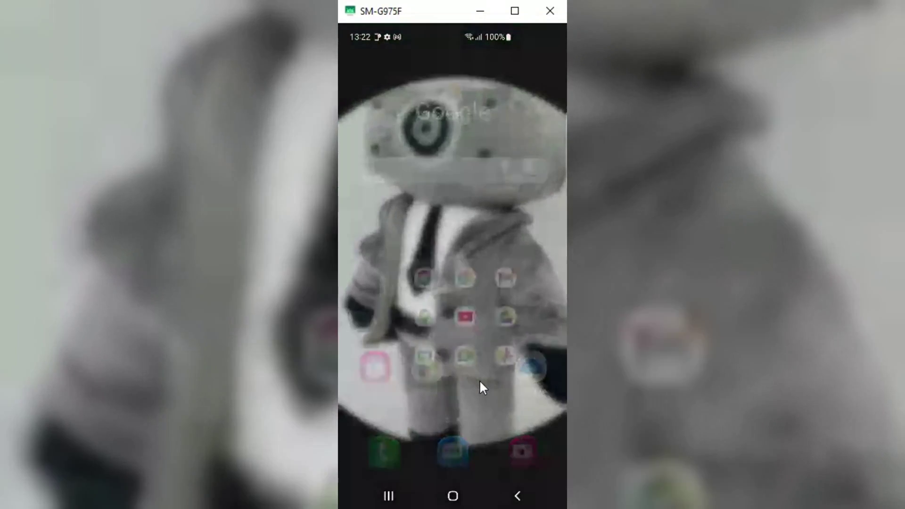
pyautogui.click(445, 209)
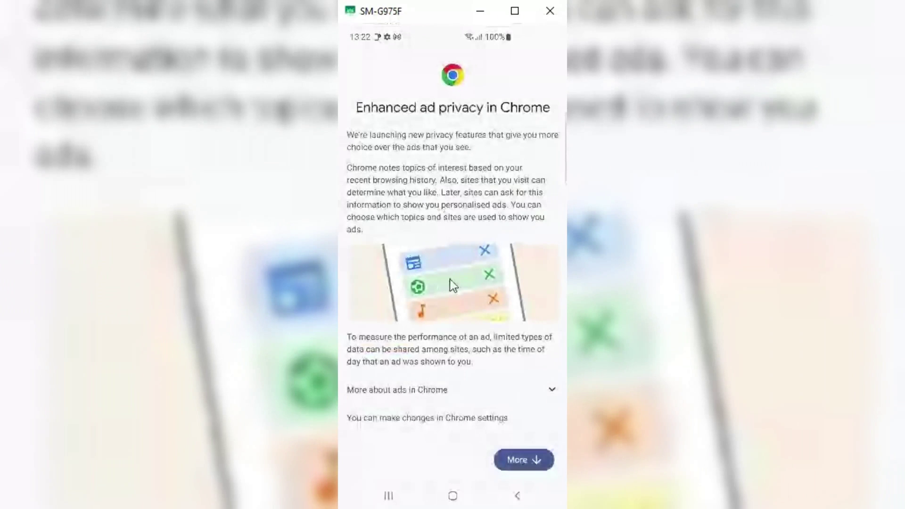
pyautogui.click(527, 462)
pyautogui.scroll(-5, 471, 459)
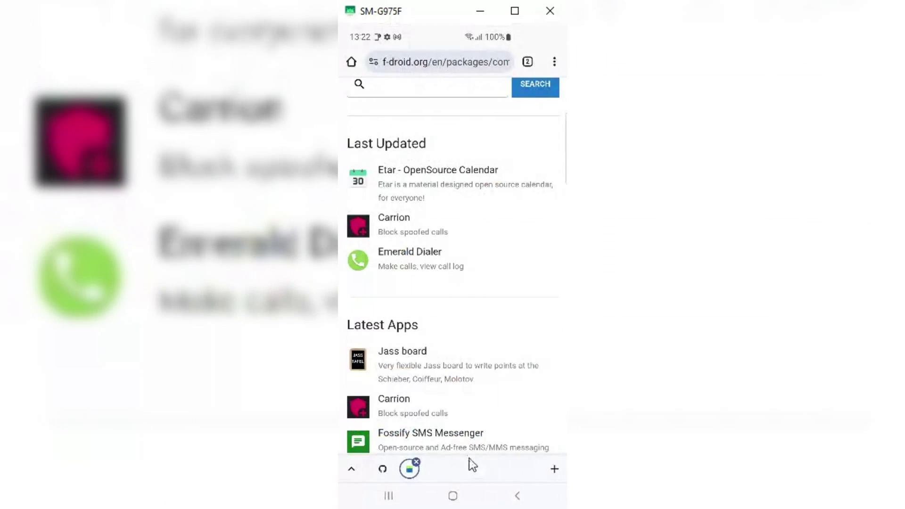
# Search Google for 'kali linux' and open the official kali.org result.
pyautogui.click(469, 67)
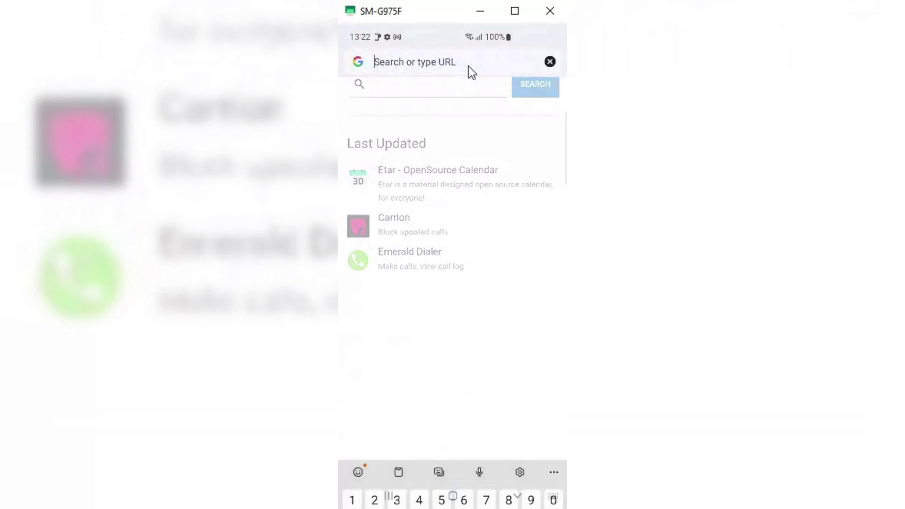
pyautogui.write('ka')
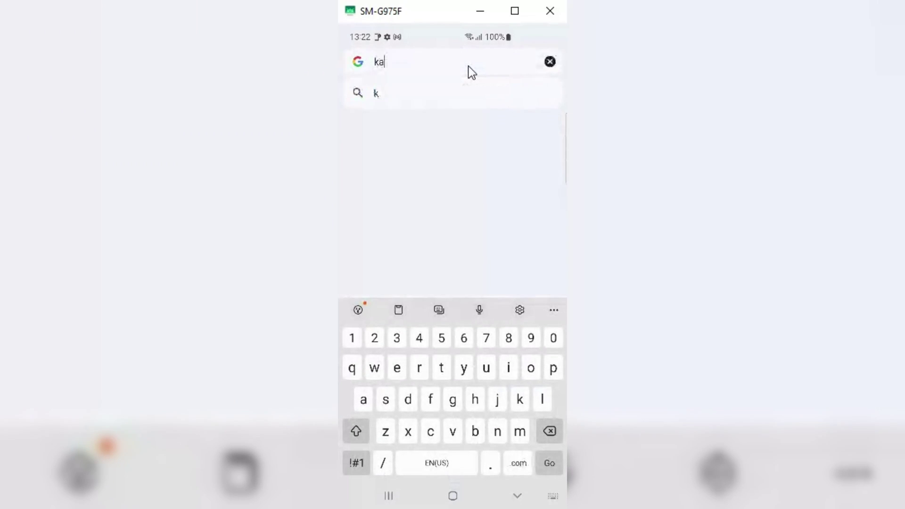
pyautogui.write('li')
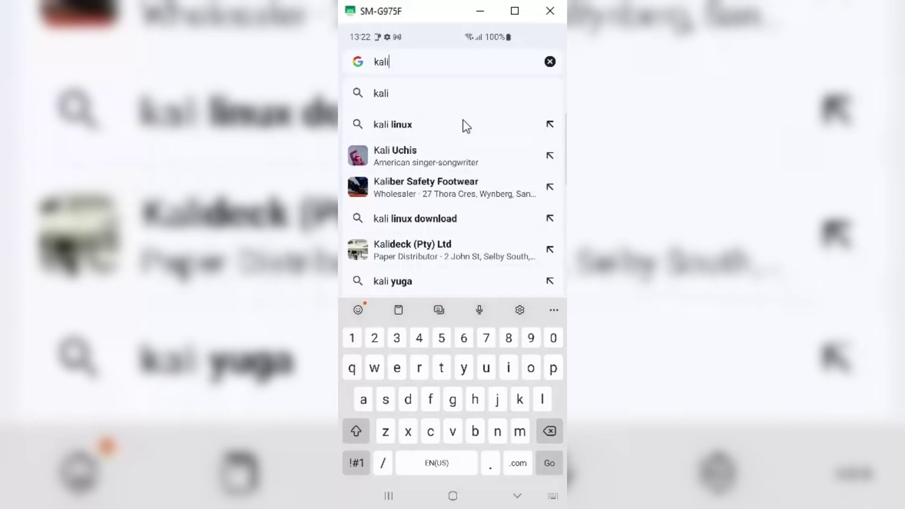
pyautogui.click(462, 124)
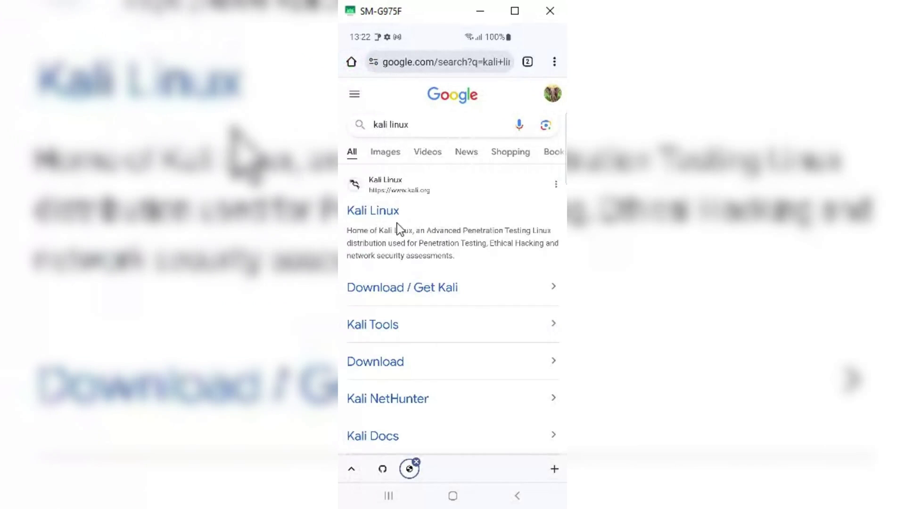
pyautogui.click(380, 213)
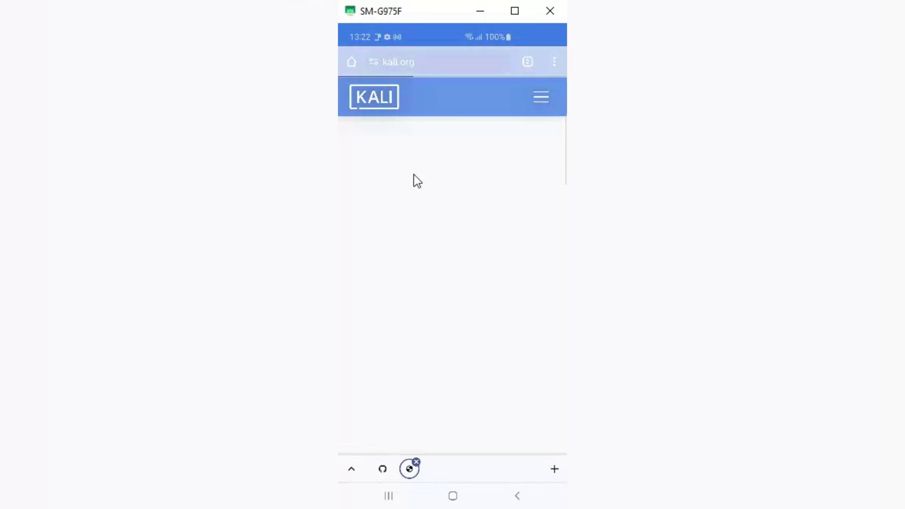
# Open the Get Kali download page's Mobile section and scroll through the NetHunter image listings.
pyautogui.click(515, 11)
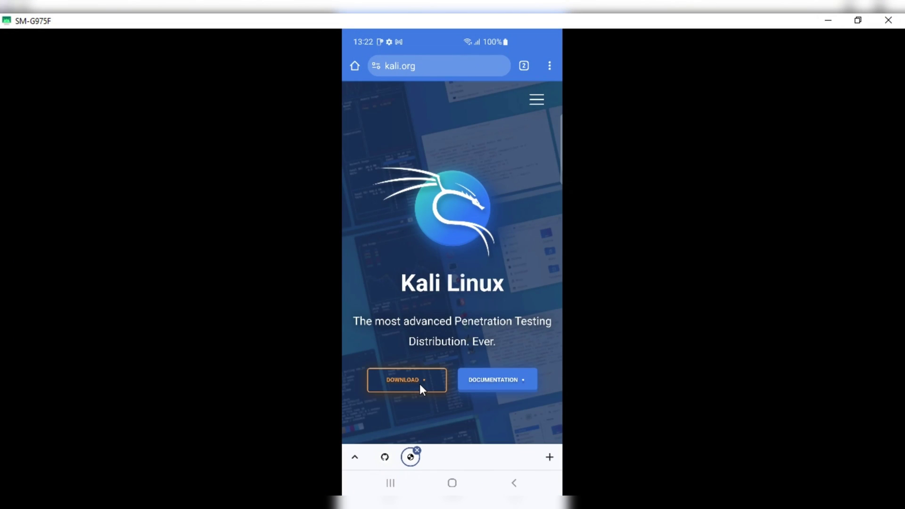
pyautogui.click(420, 385)
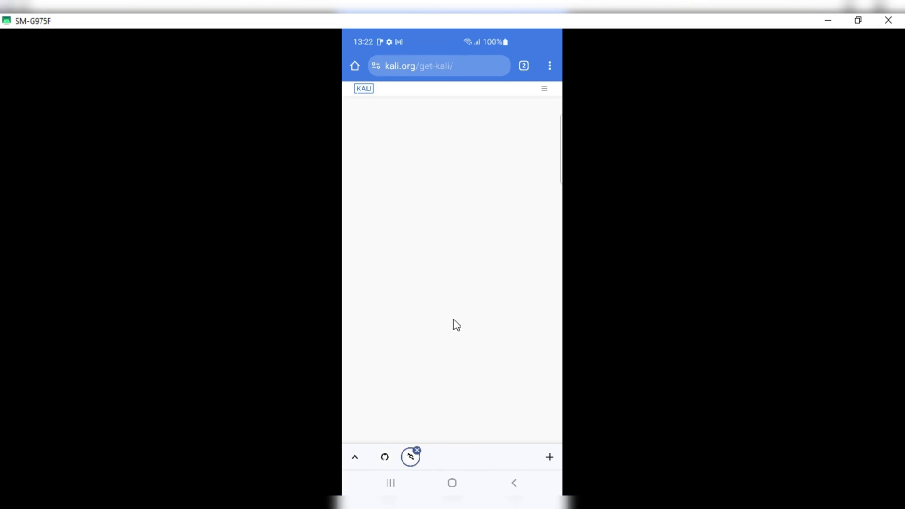
pyautogui.click(513, 259)
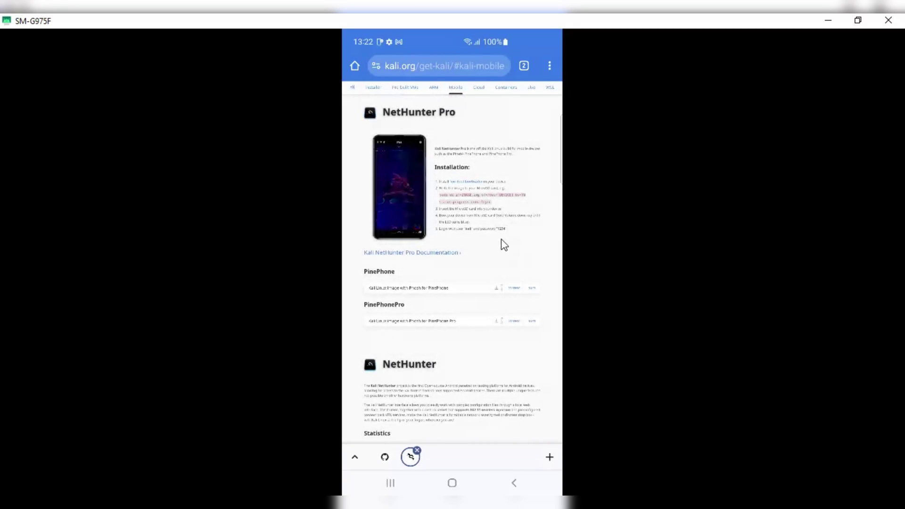
pyautogui.scroll(-3, 501, 243)
pyautogui.scroll(-12, 496, 247)
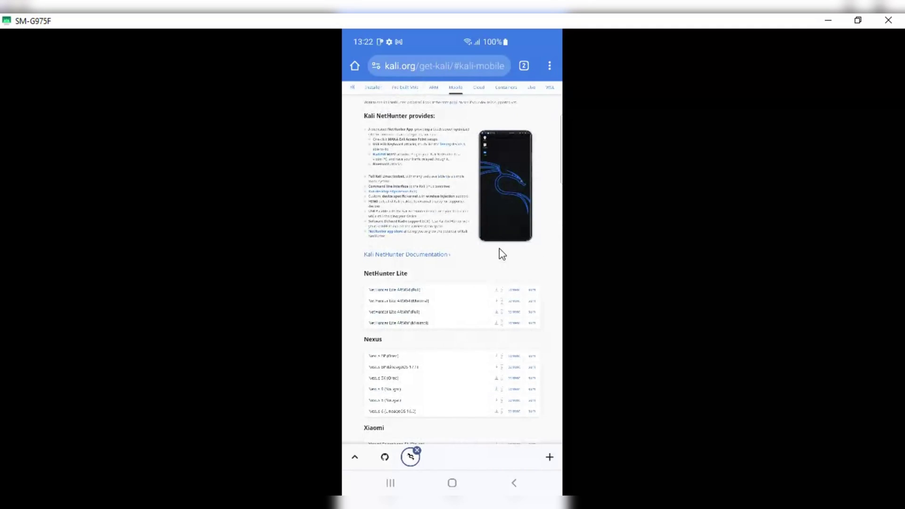
pyautogui.scroll(-3, 500, 249)
pyautogui.scroll(-2, 499, 249)
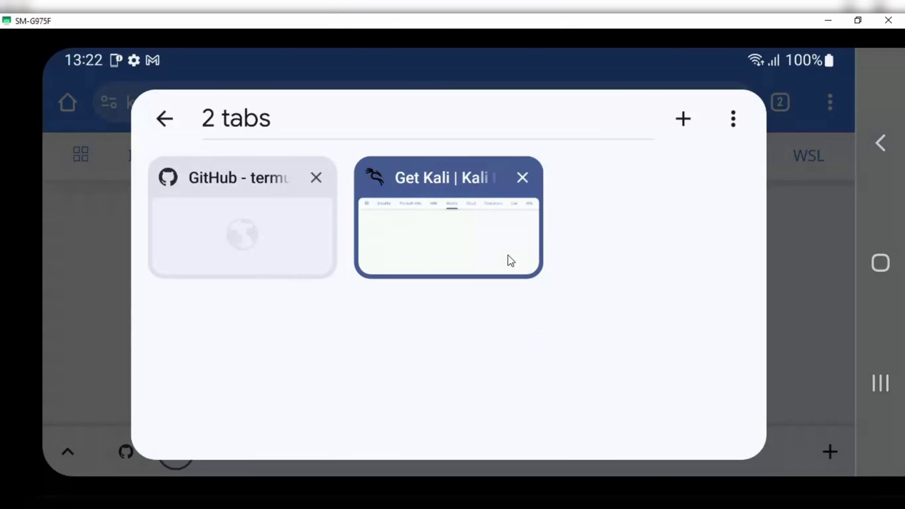
# Return to the Get Kali page and scroll through the Mobile image listings.
pyautogui.click(511, 261)
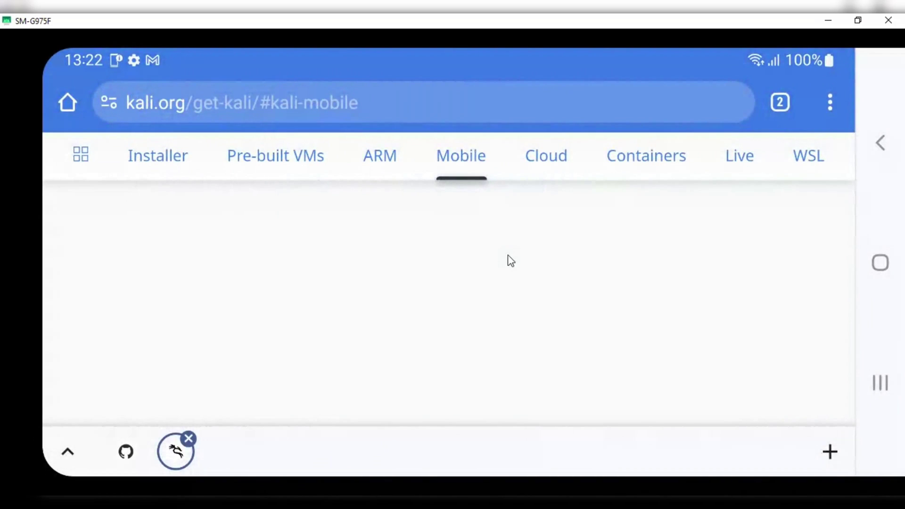
pyautogui.scroll(10, 562, 278)
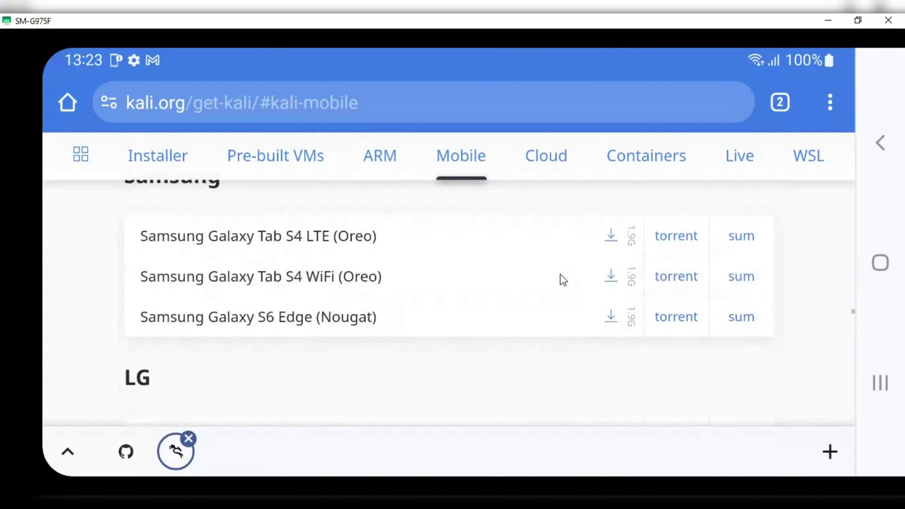
pyautogui.scroll(10, 563, 280)
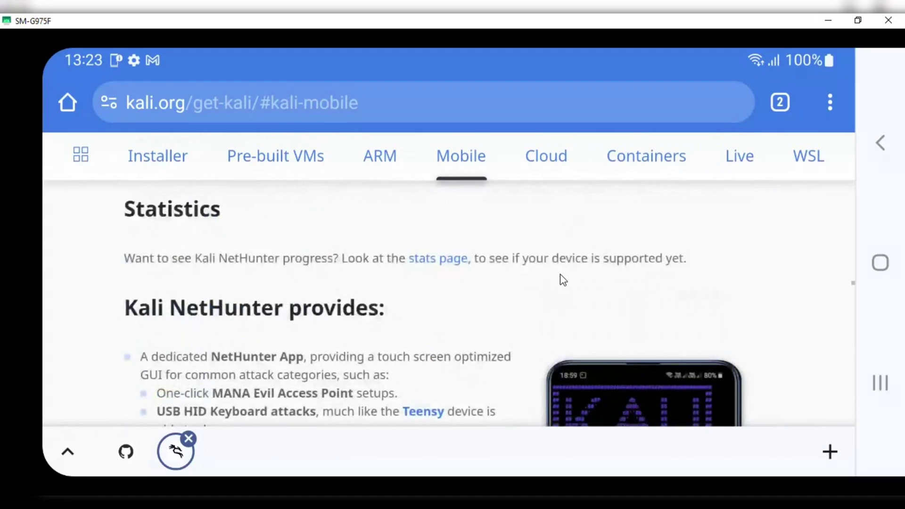
pyautogui.scroll(10, 563, 280)
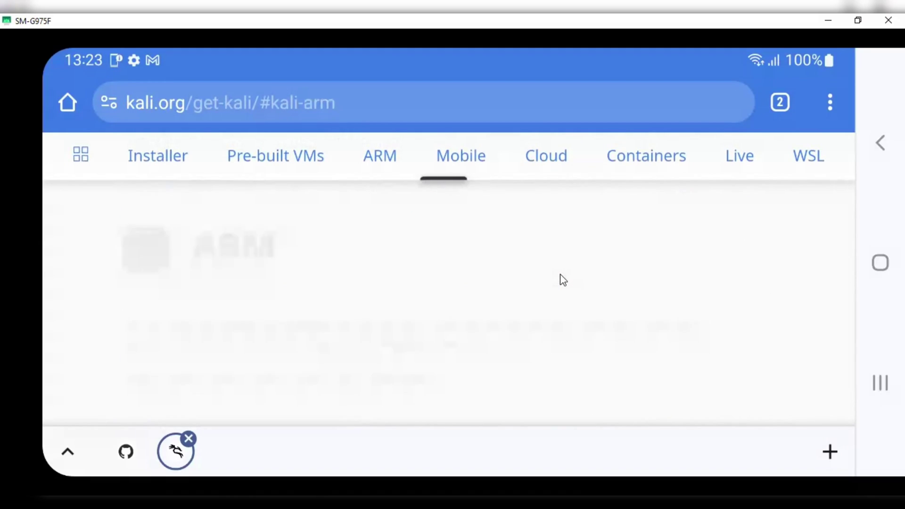
pyautogui.scroll(-5, 563, 280)
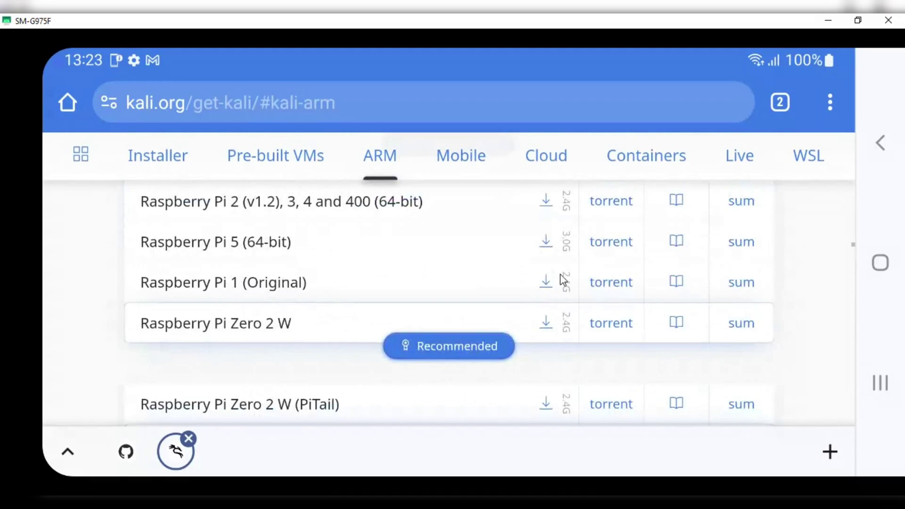
pyautogui.scroll(-8, 561, 279)
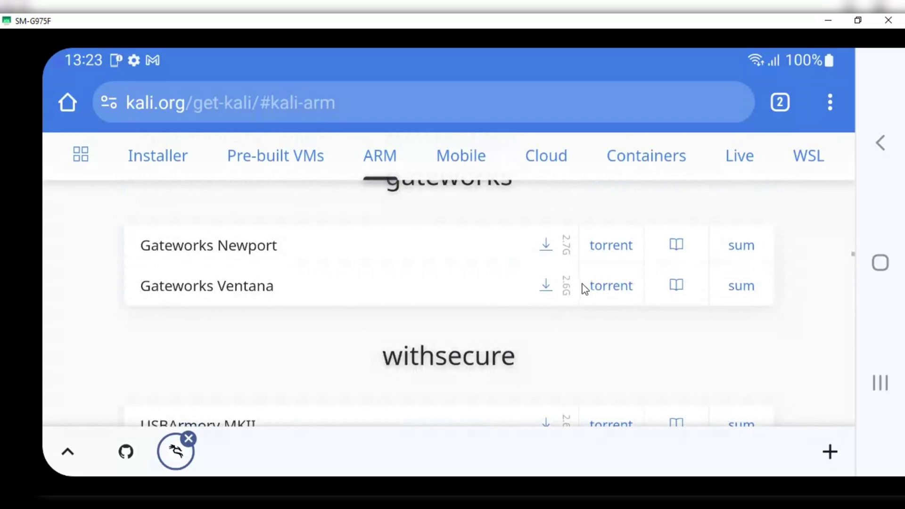
pyautogui.scroll(-8, 585, 289)
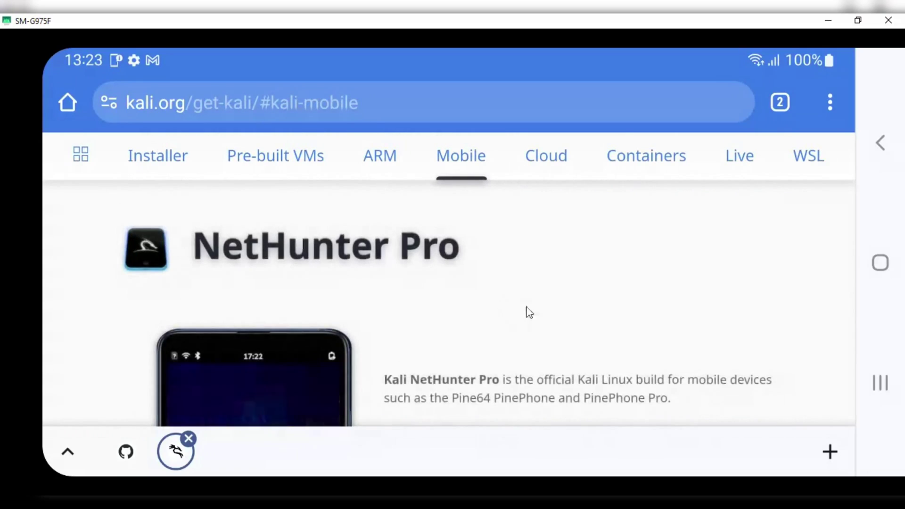
pyautogui.scroll(-10, 564, 311)
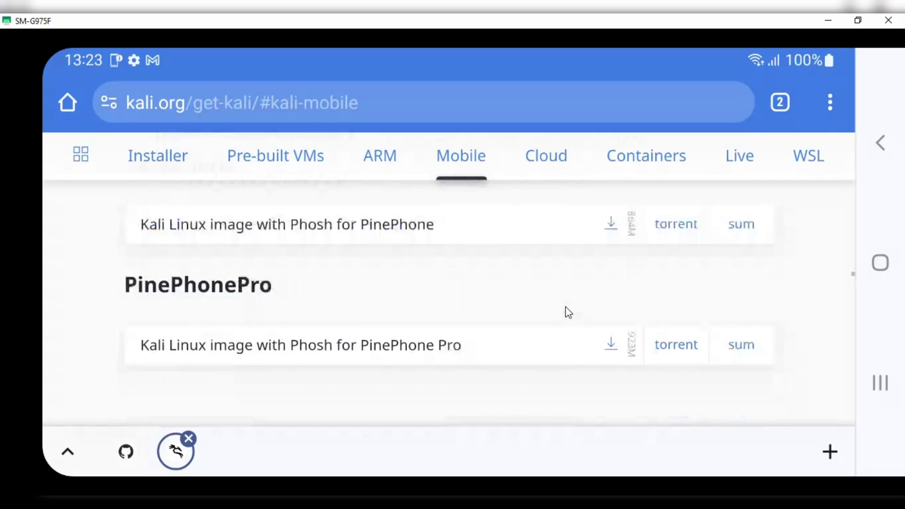
pyautogui.scroll(-10, 568, 312)
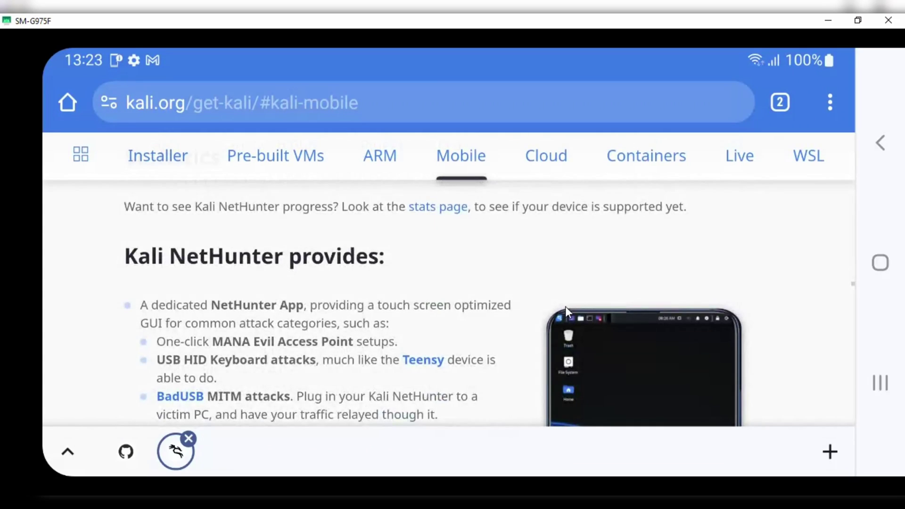
pyautogui.scroll(-12, 565, 306)
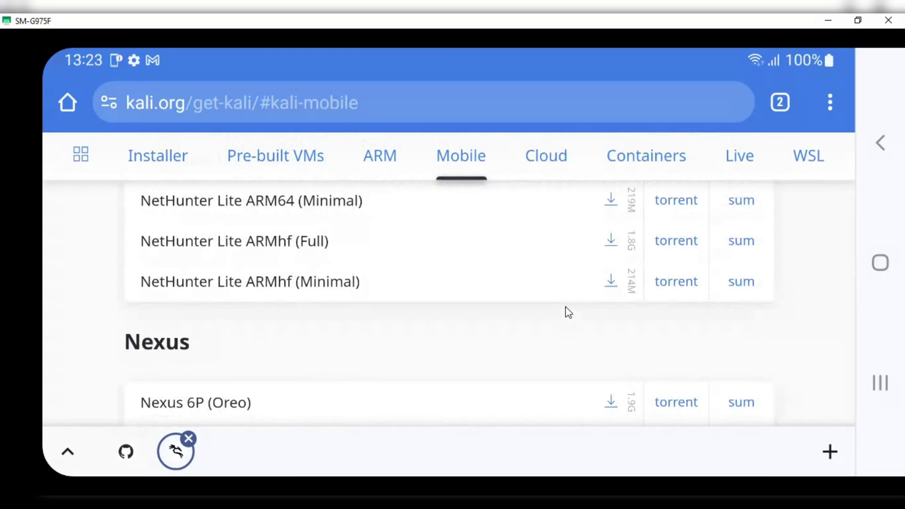
pyautogui.scroll(-10, 568, 312)
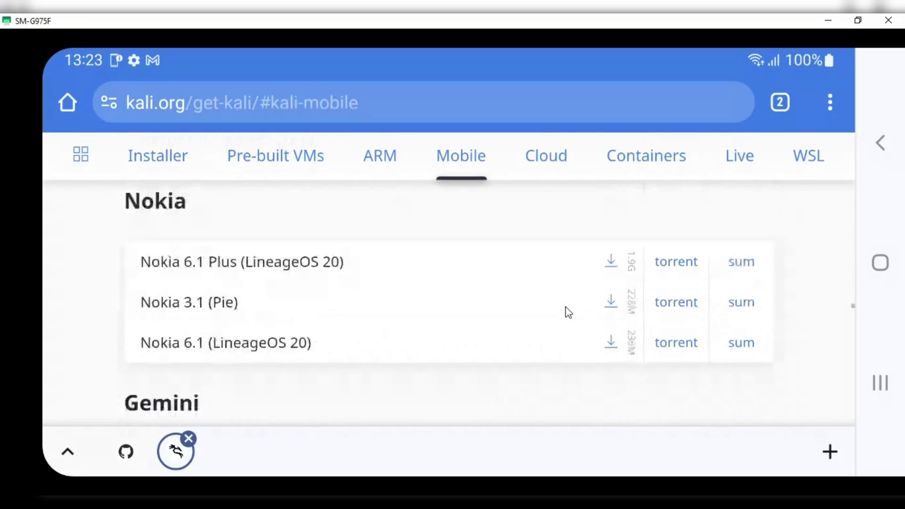
pyautogui.scroll(-7, 567, 312)
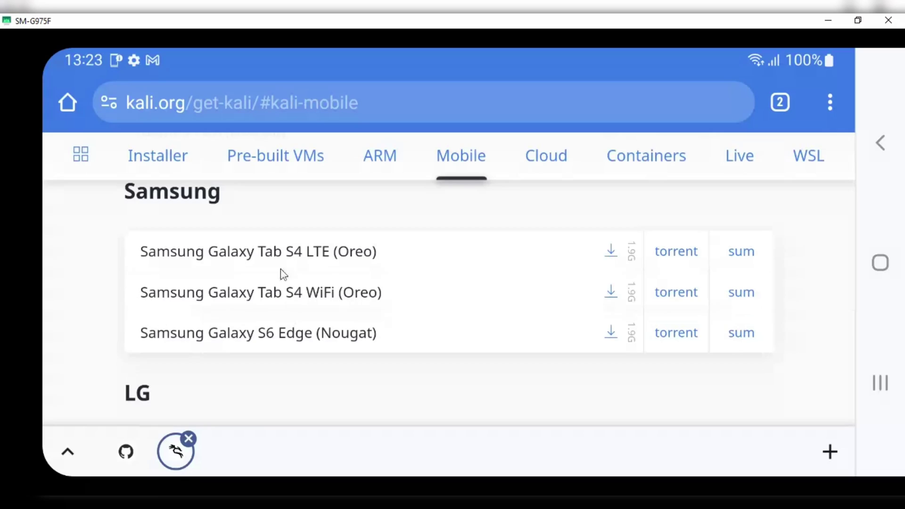
# Download the NetHunter Lite ARM64 (Full) image and check the download's progress.
pyautogui.scroll(3, 330, 325)
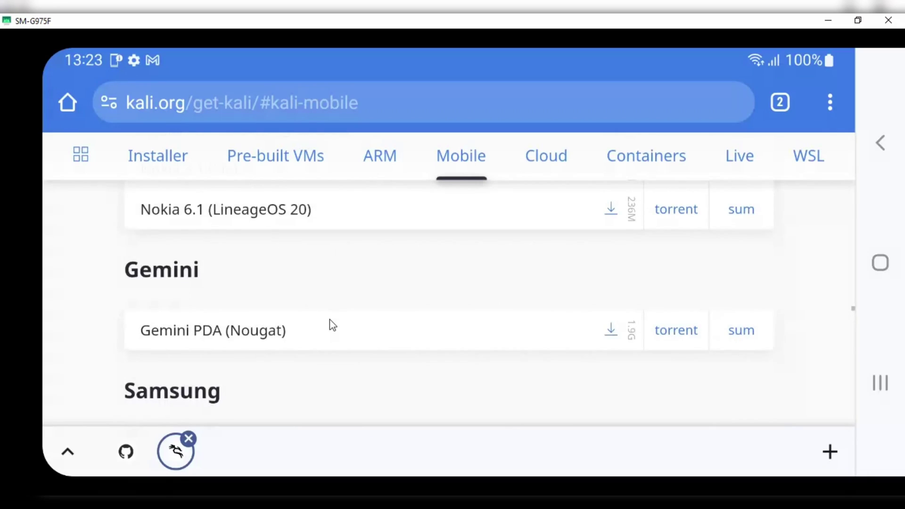
pyautogui.scroll(15, 330, 319)
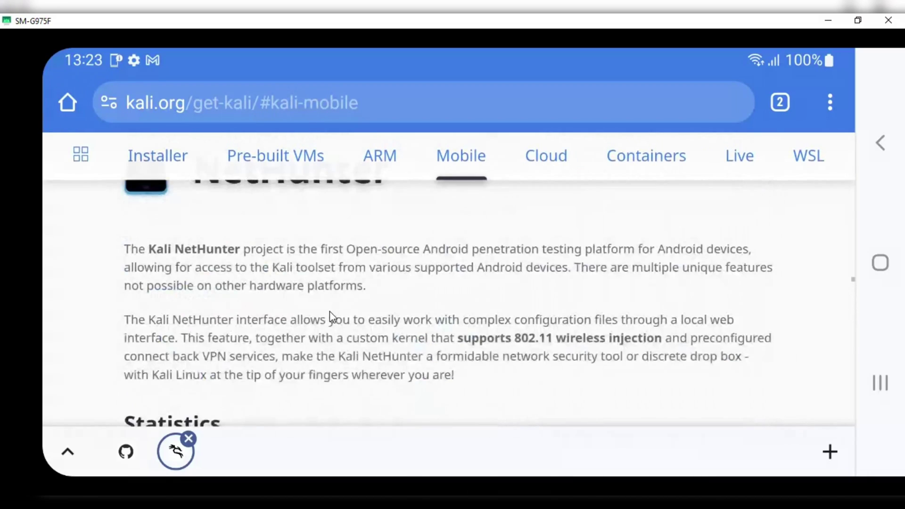
pyautogui.scroll(-12, 330, 311)
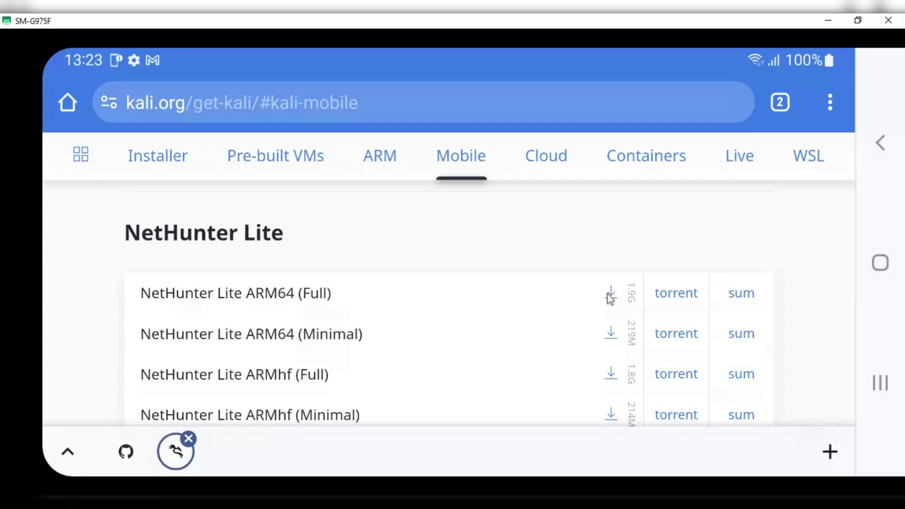
pyautogui.scroll(-2, 260, 304)
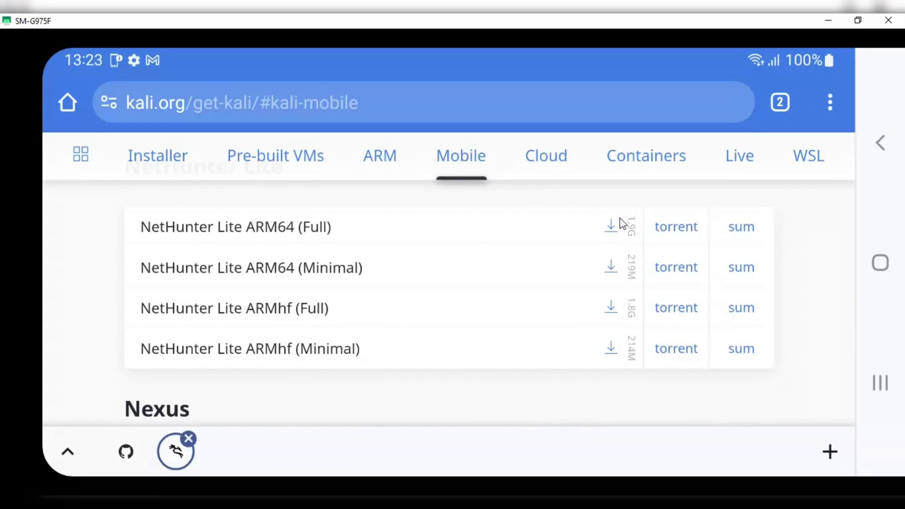
pyautogui.click(611, 229)
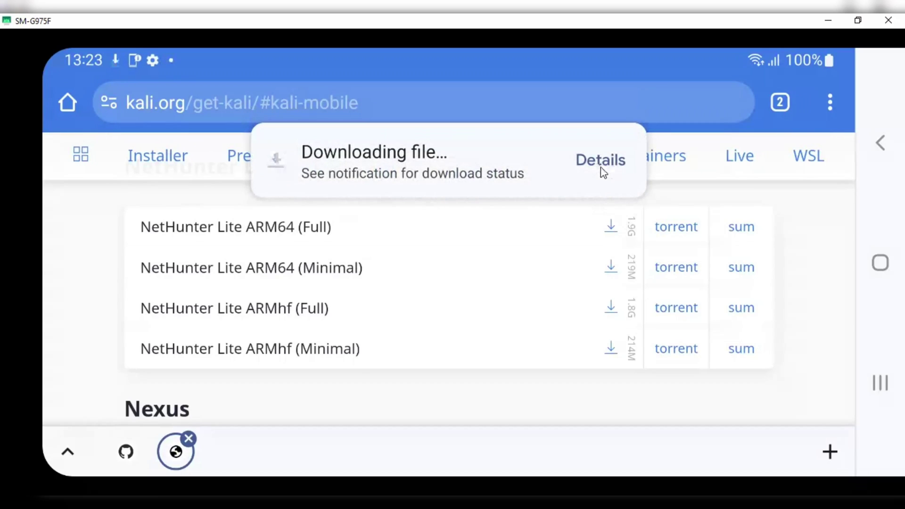
pyautogui.click(600, 163)
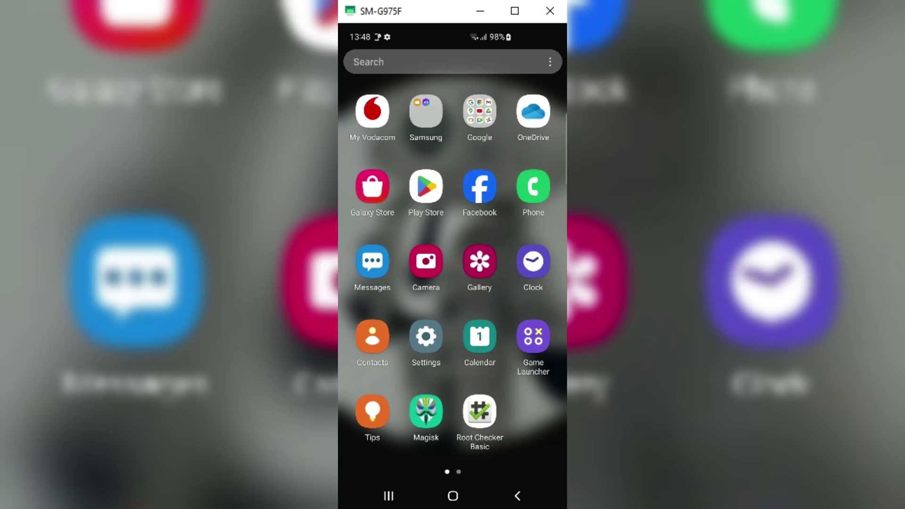
# Open Magisk and look through its Home, Superuser and Logs pages before Modules.
pyautogui.click(435, 425)
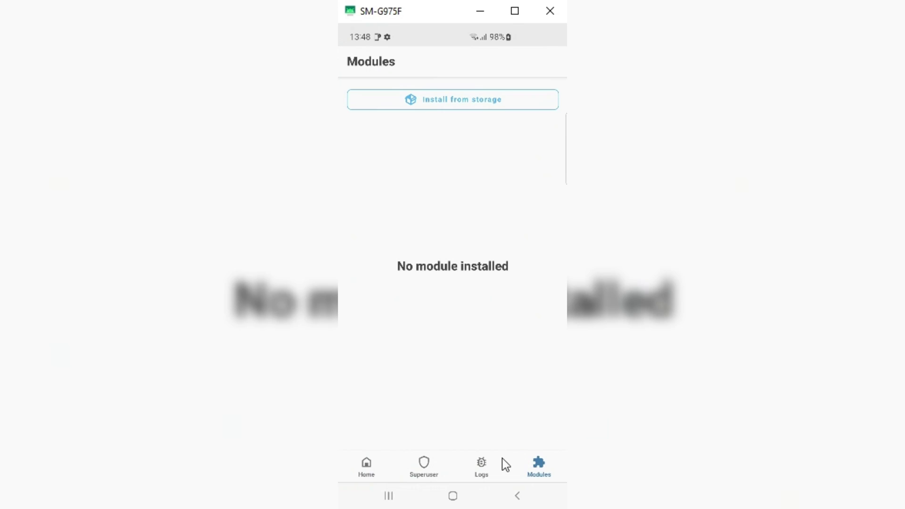
pyautogui.click(377, 472)
pyautogui.click(429, 469)
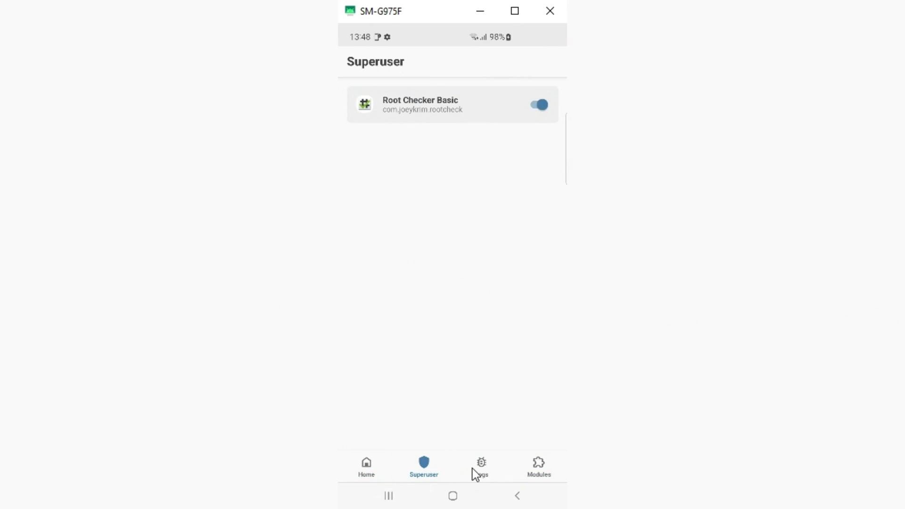
pyautogui.click(473, 469)
pyautogui.click(539, 469)
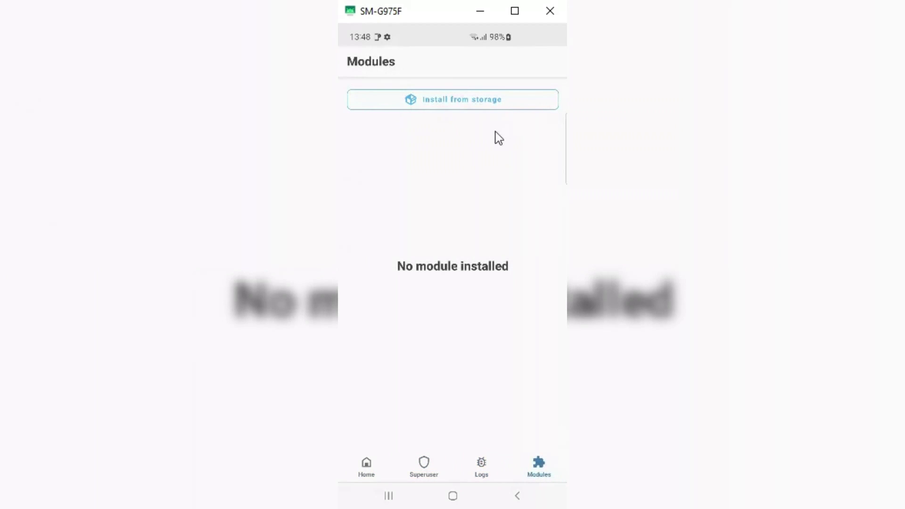
# Install nethunter-2023.4-generic-arm64-kalifs-full.zip from Downloads as a Magisk module.
pyautogui.click(489, 98)
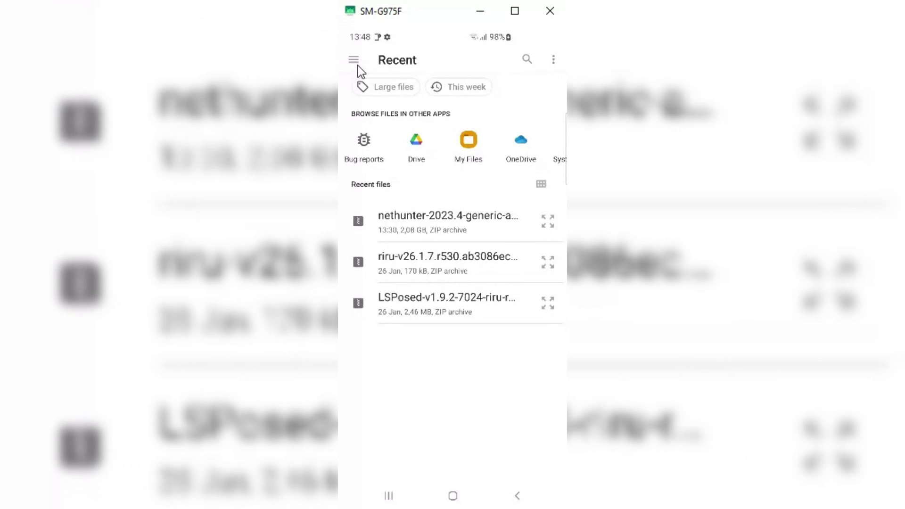
pyautogui.click(358, 63)
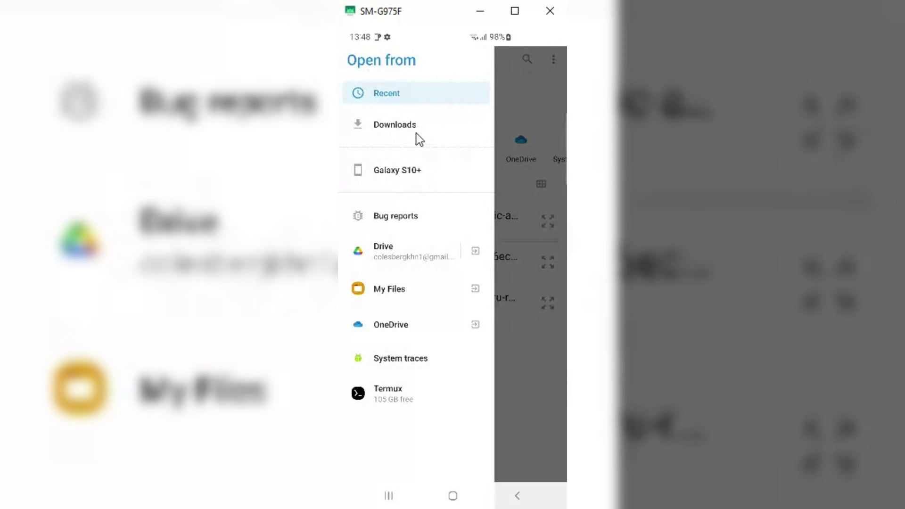
pyautogui.click(406, 125)
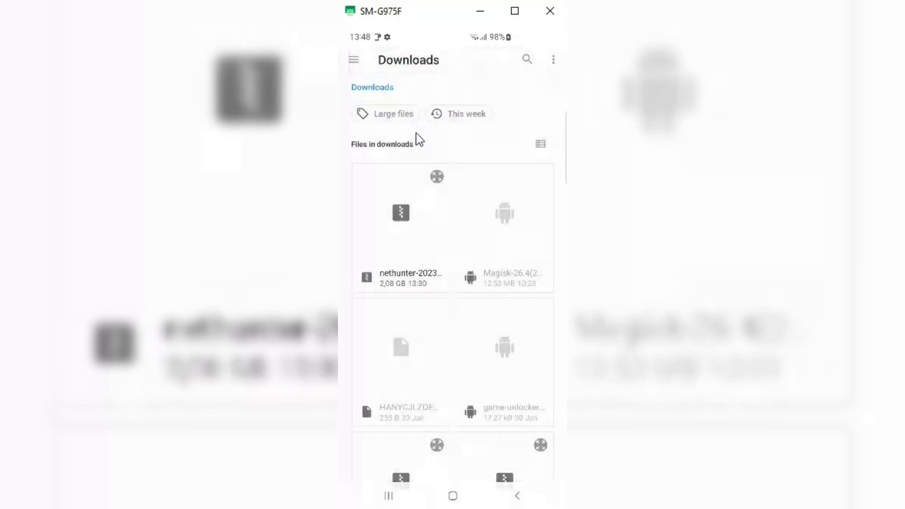
pyautogui.click(399, 250)
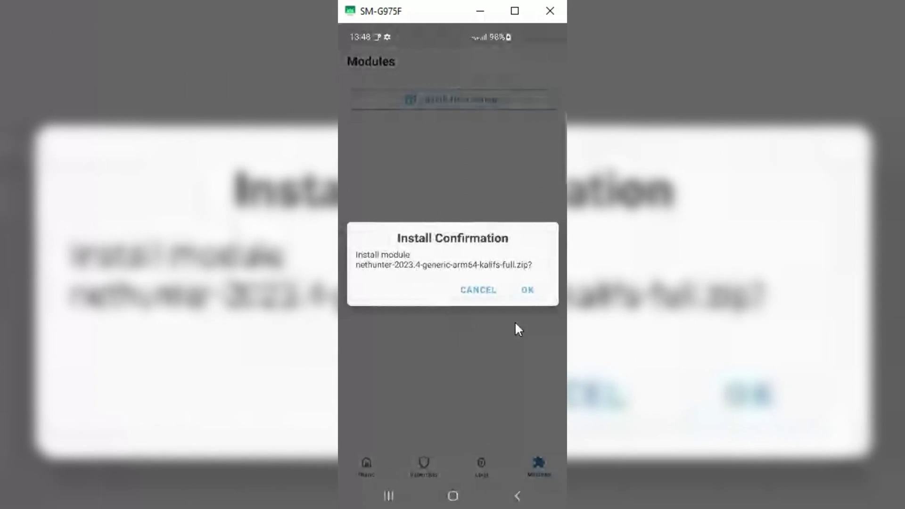
pyautogui.click(527, 289)
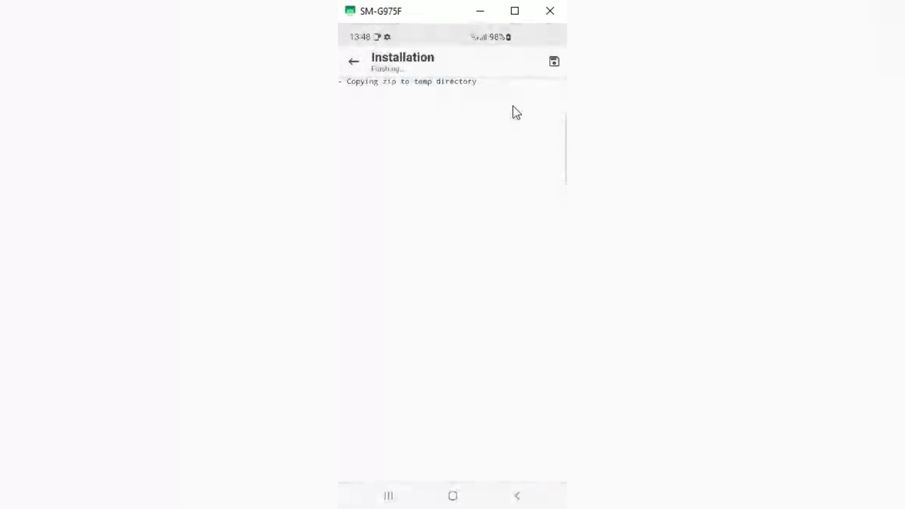
# Maximize the mirror window and wait until the log reports 'Kali NetHunter is now installed!'.
pyautogui.click(516, 16)
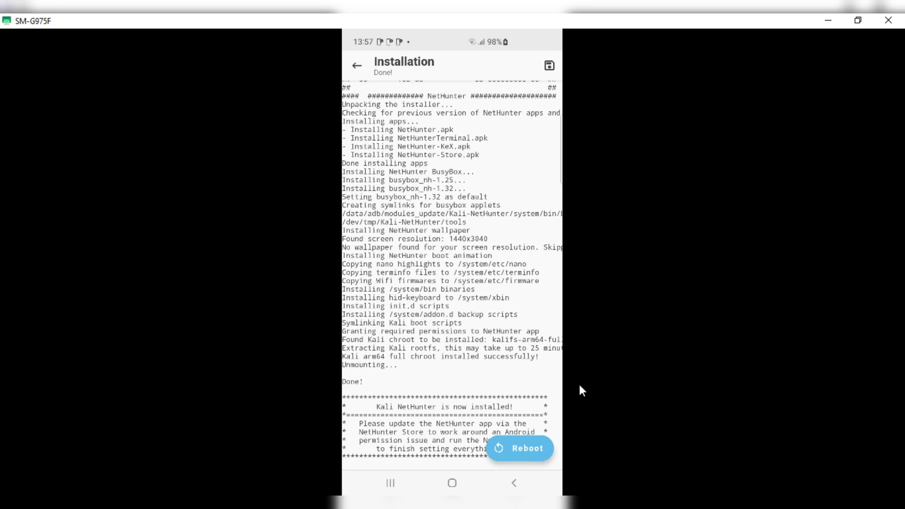
# Reboot the phone and launch NetHunter from the second app page.
pyautogui.click(520, 445)
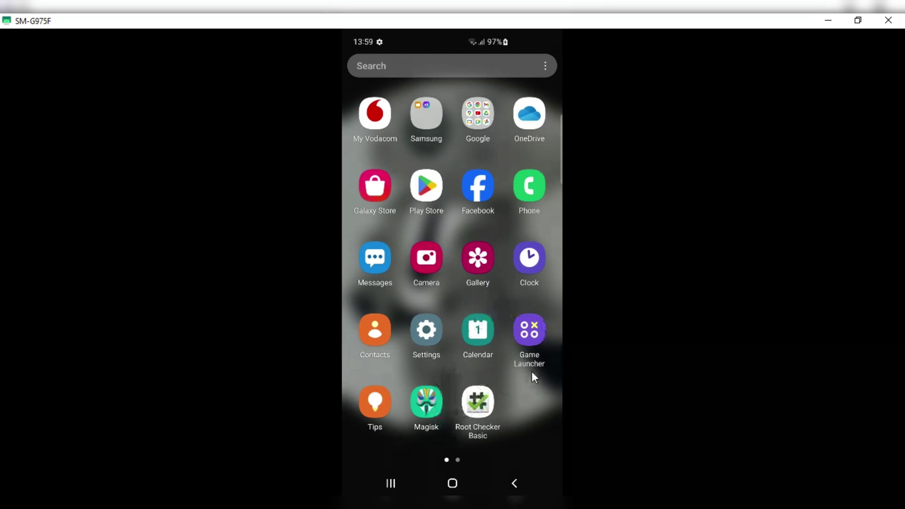
pyautogui.moveTo(532, 372); pyautogui.dragTo(405, 370)
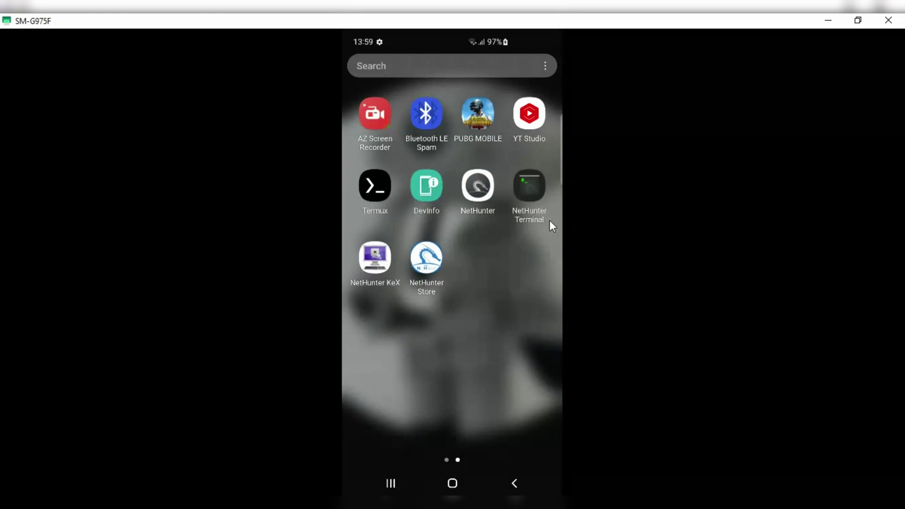
pyautogui.click(478, 188)
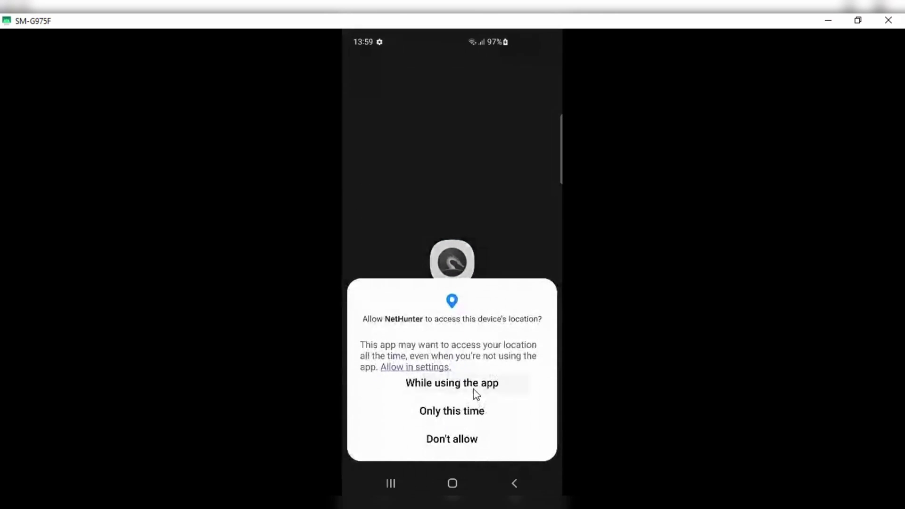
# Allow NetHunter location access while in use and grant it Superuser rights.
pyautogui.click(474, 388)
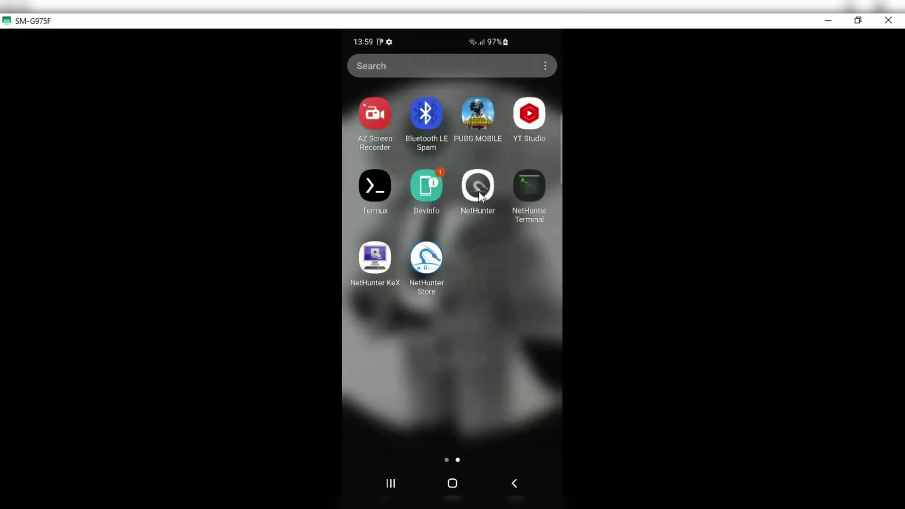
pyautogui.click(478, 191)
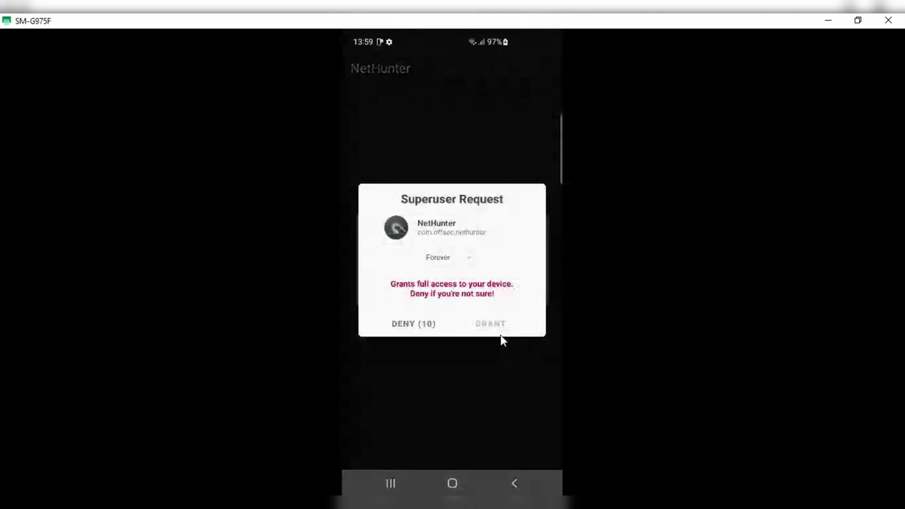
pyautogui.click(490, 325)
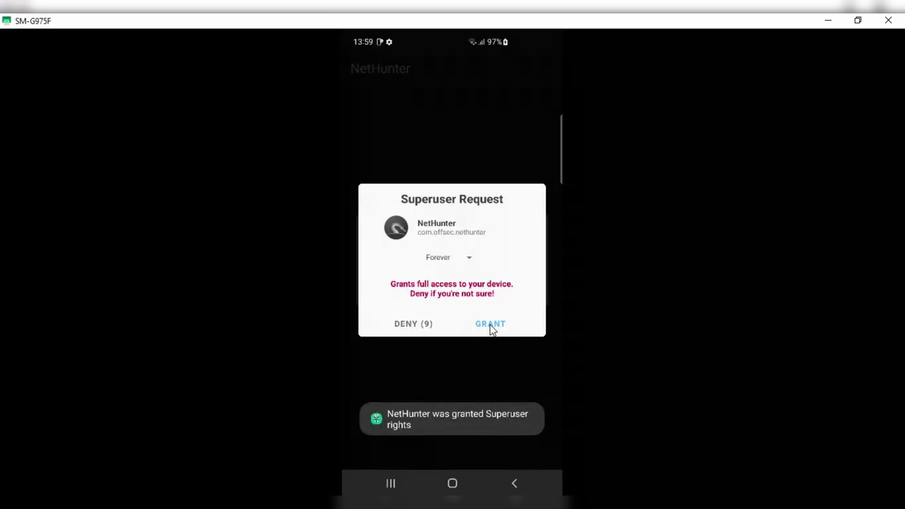
pyautogui.click(489, 324)
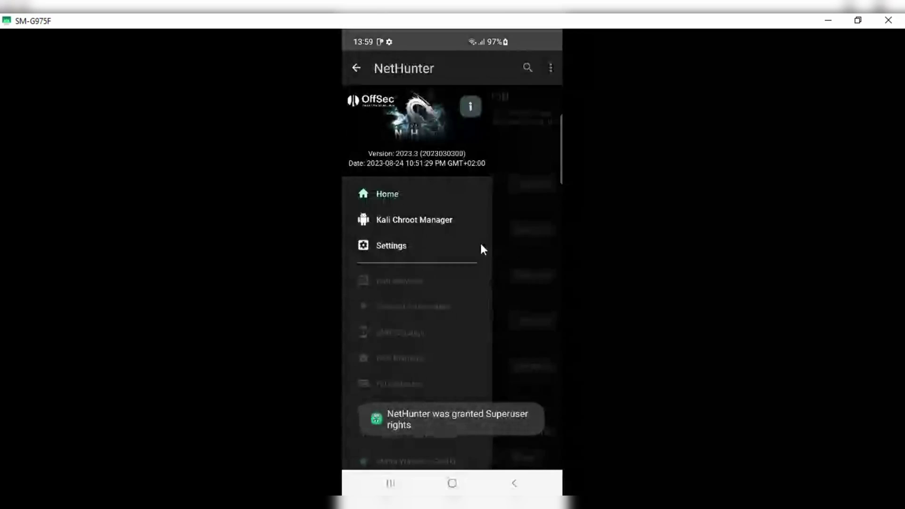
# Start the kali-arm64 chroot in Kali Chroot Manager, then open NetHunter's section list.
pyautogui.click(427, 224)
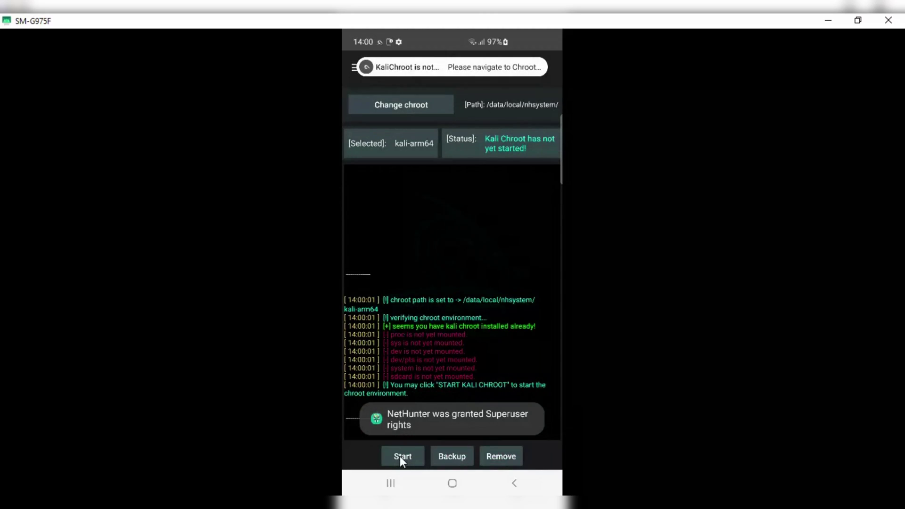
pyautogui.click(402, 454)
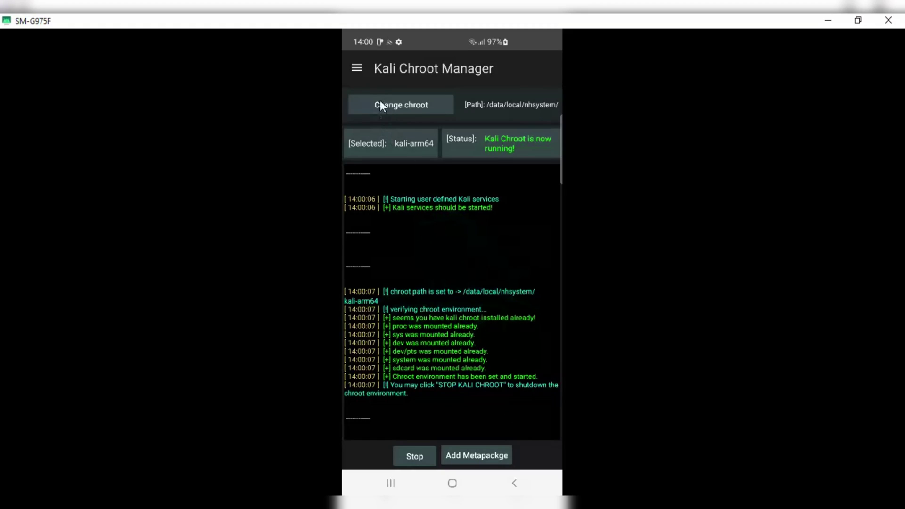
pyautogui.click(364, 66)
pyautogui.scroll(-1, 454, 245)
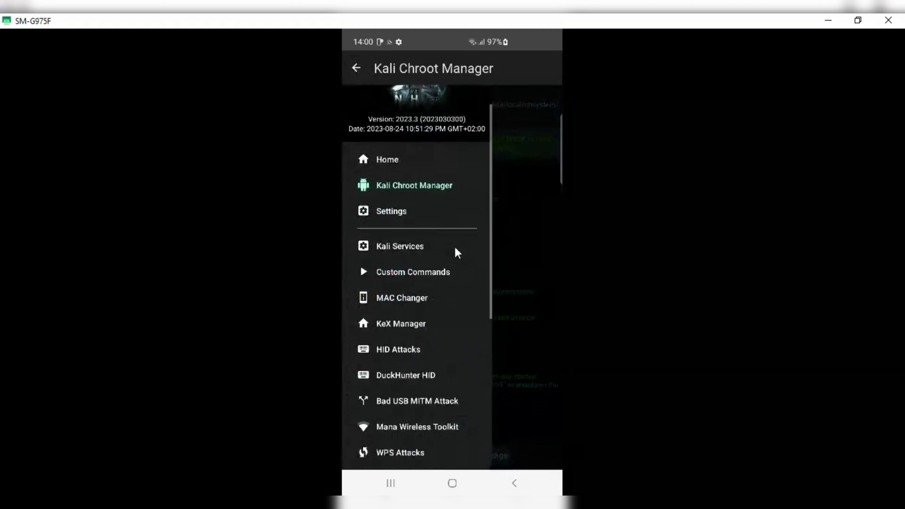
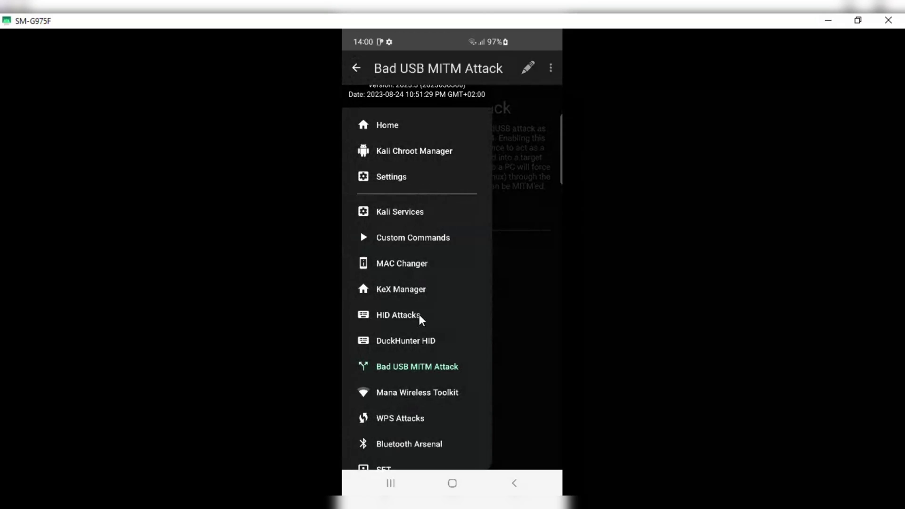
# Launch Bluetooth Arsenal from the NetHunter side drawer to reach its initial-setup welcome dialog.
pyautogui.click(422, 446)
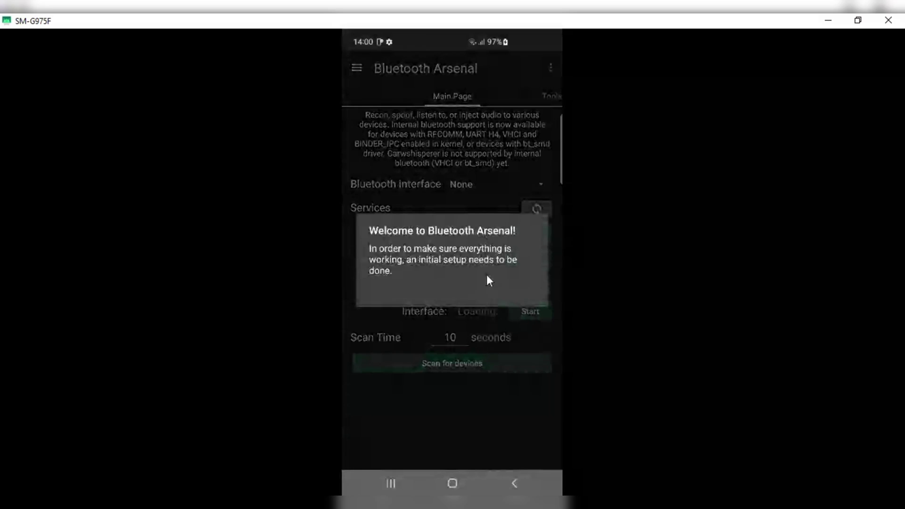
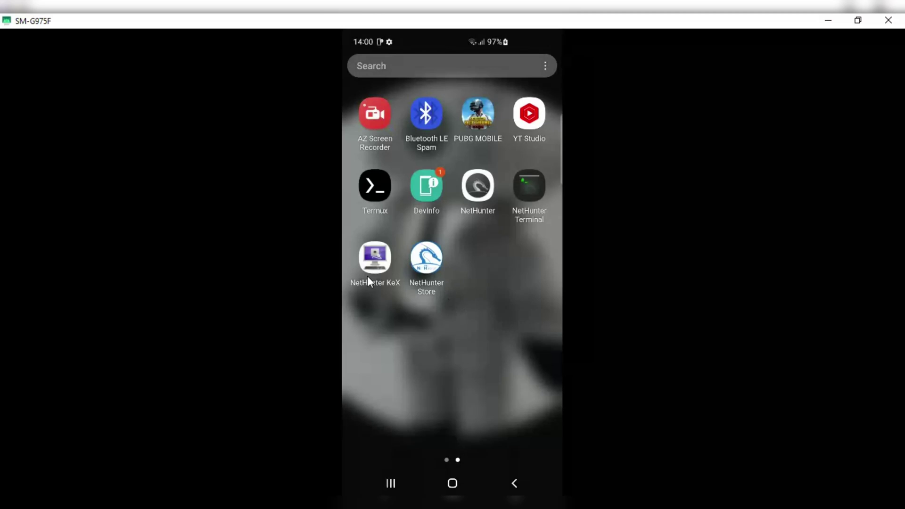
# In NetHunter Store's Updates tab, run Update All for NetHunter and NetHunter Terminal.
pyautogui.click(424, 265)
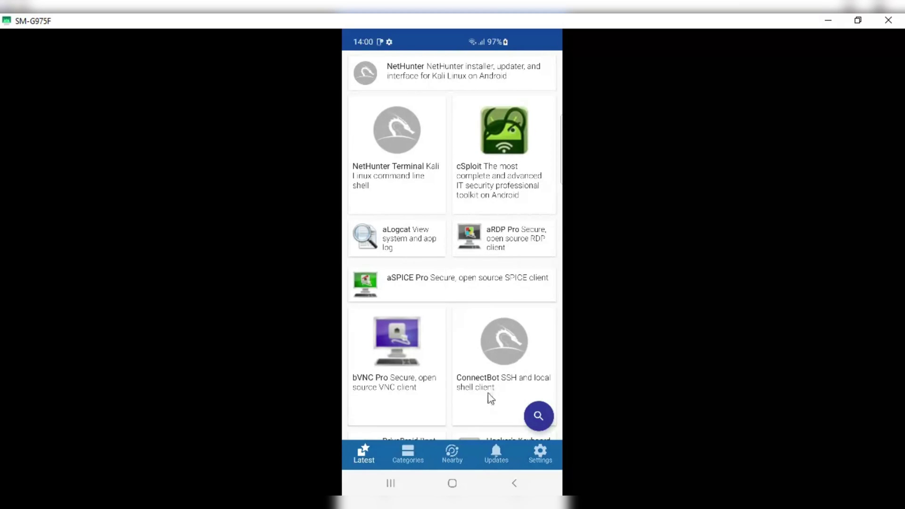
pyautogui.click(498, 454)
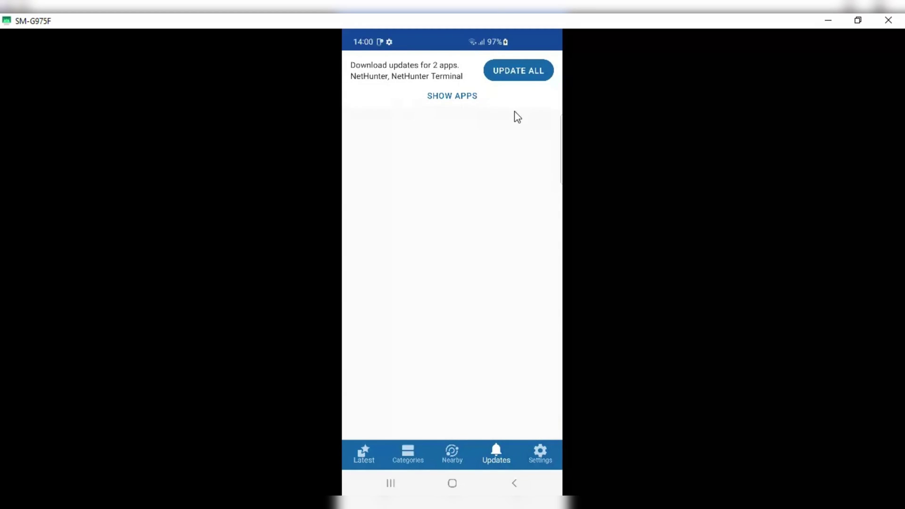
pyautogui.click(460, 99)
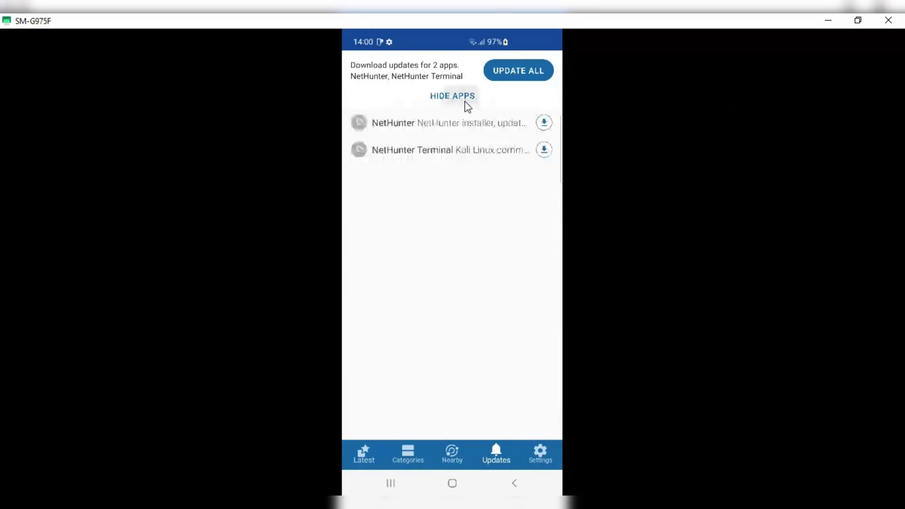
pyautogui.click(518, 74)
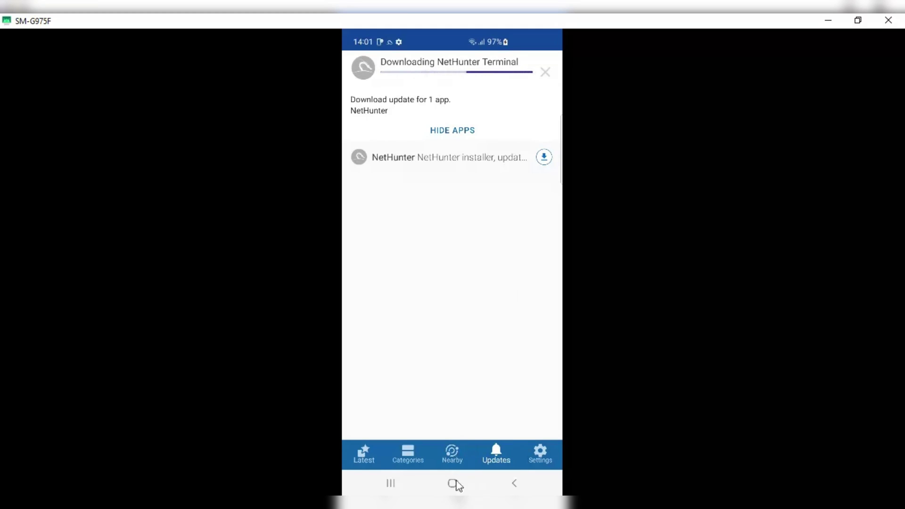
# Launch NetHunter Terminal, allow media access and grant superuser for a root Kali shell, then return to the app drawer.
pyautogui.click(453, 483)
pyautogui.moveTo(447, 407); pyautogui.dragTo(447, 266)
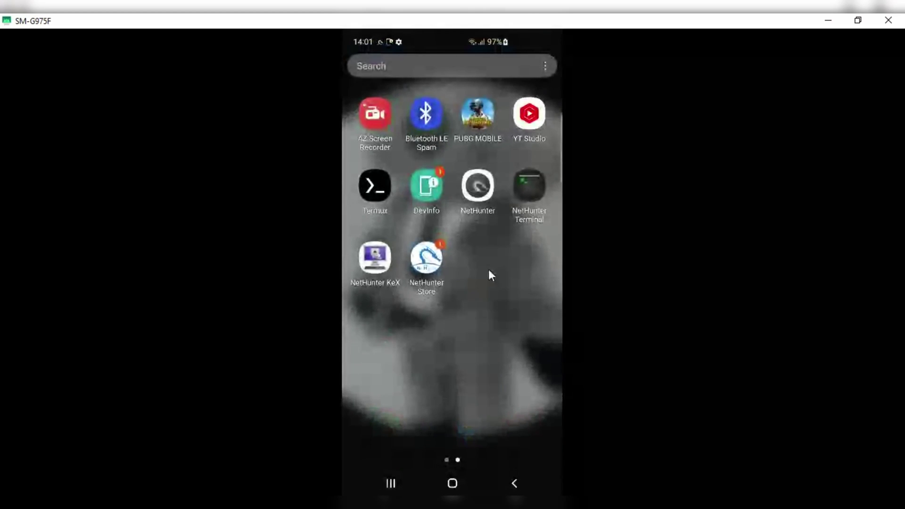
pyautogui.click(532, 183)
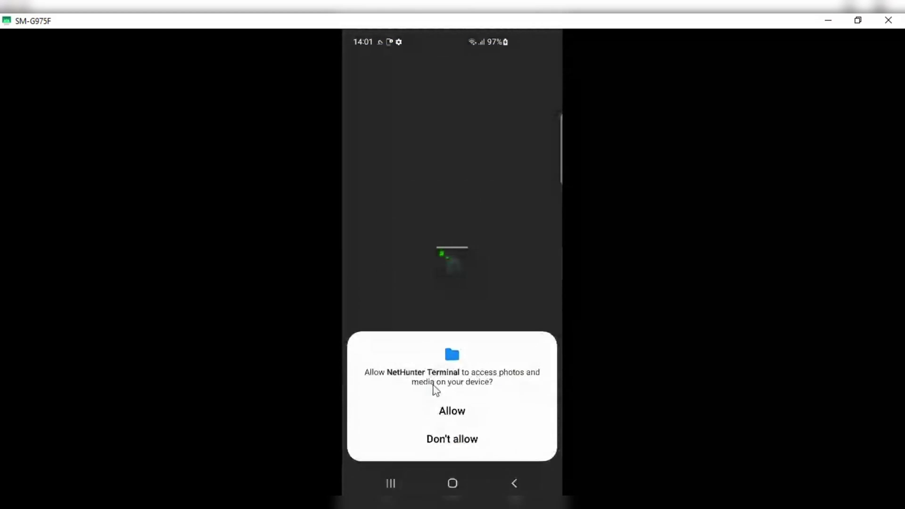
pyautogui.click(449, 411)
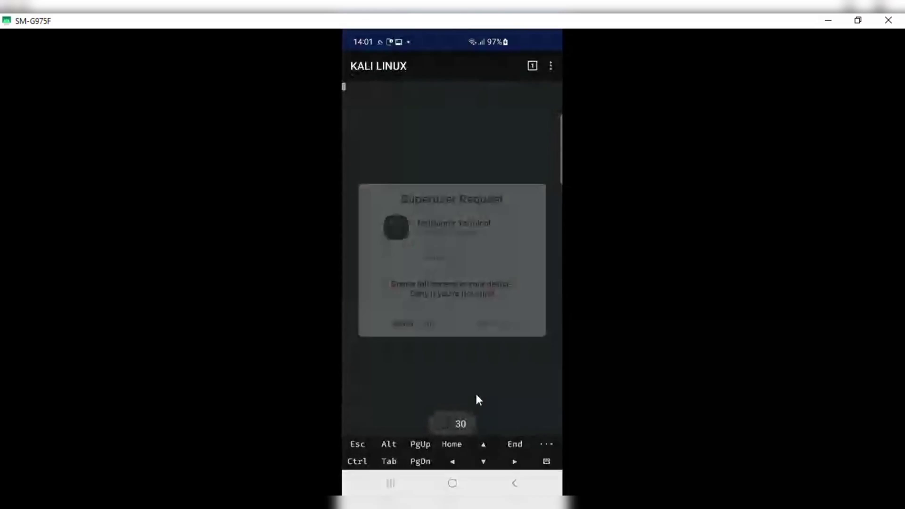
pyautogui.click(494, 323)
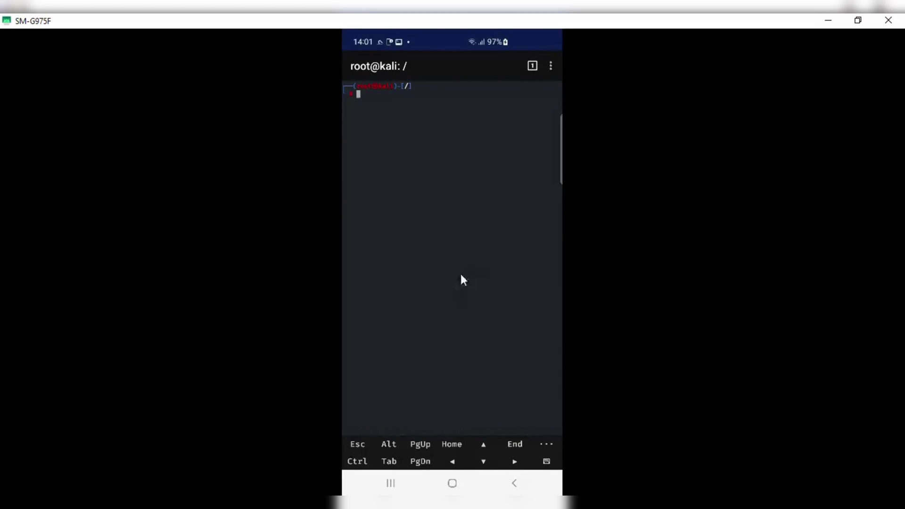
pyautogui.click(451, 484)
pyautogui.moveTo(471, 397); pyautogui.dragTo(479, 242)
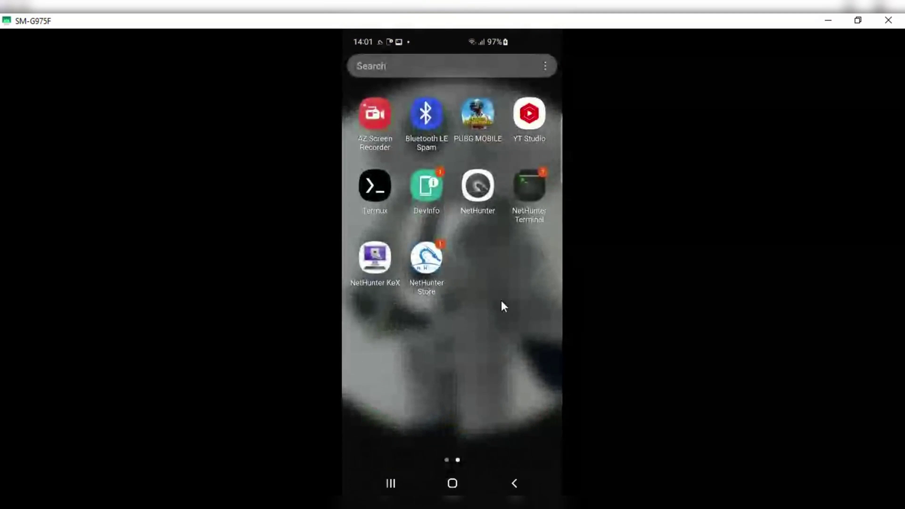
# Launch NetHunter KeX, allow access to photos, media and files, then go back to the app drawer.
pyautogui.click(378, 262)
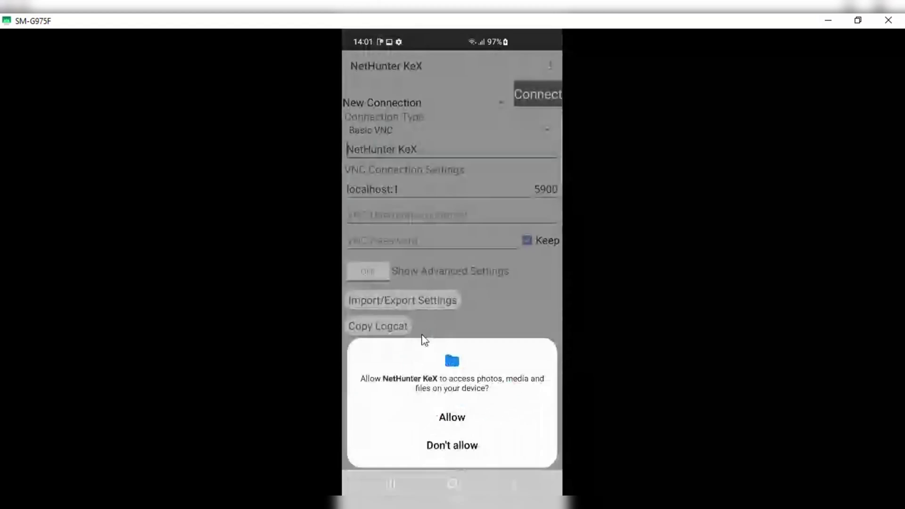
pyautogui.click(454, 410)
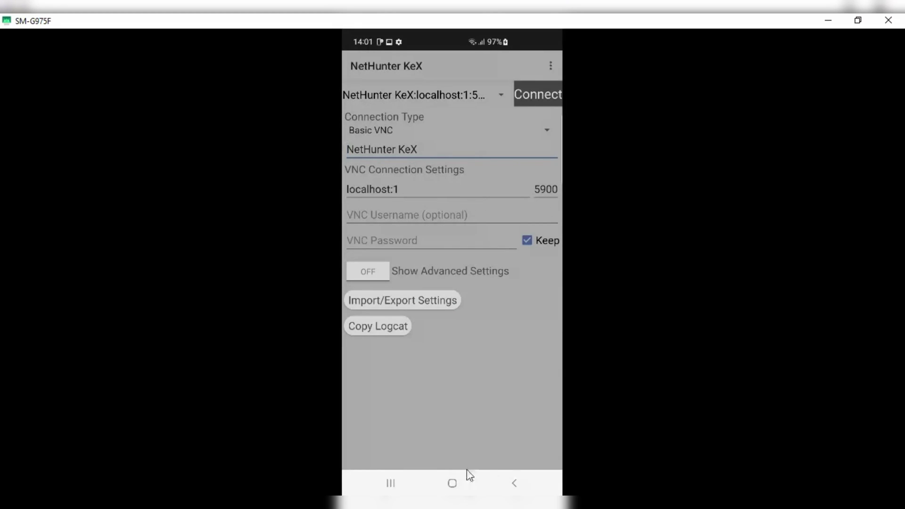
pyautogui.click(452, 484)
pyautogui.moveTo(435, 343); pyautogui.dragTo(380, 343)
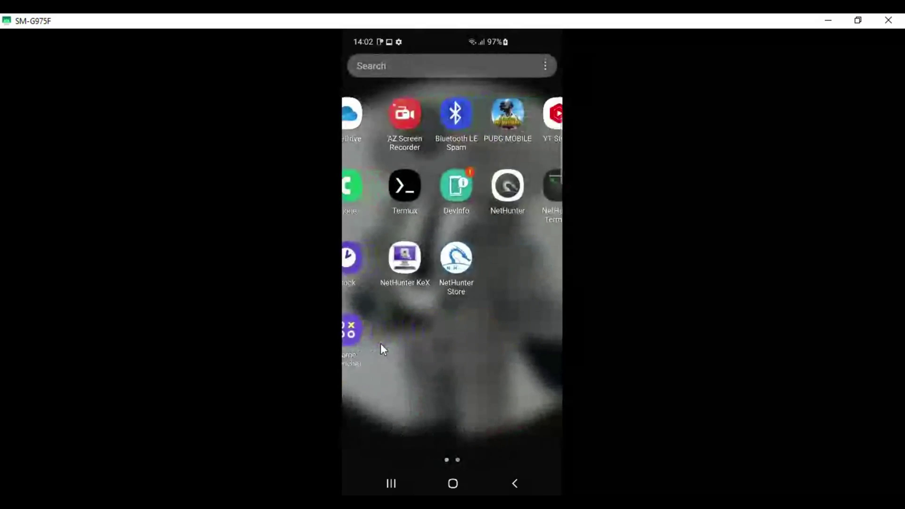
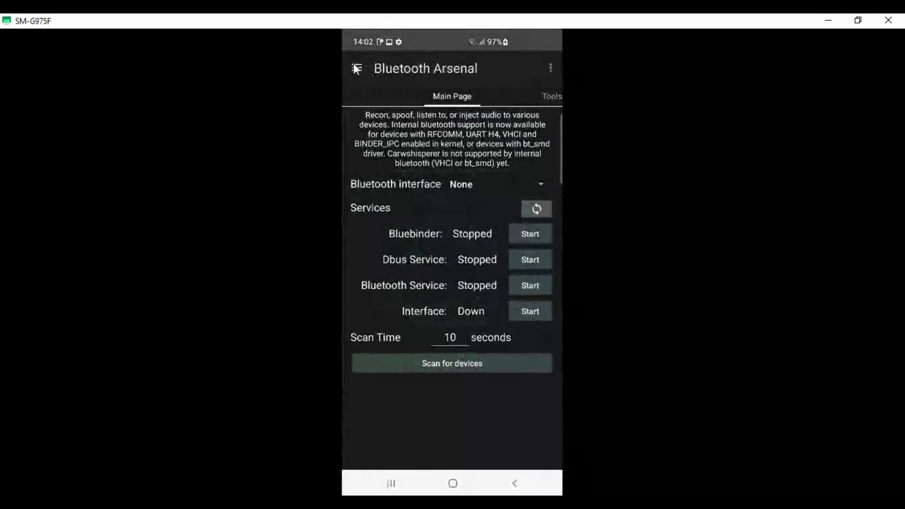
# Return from Bluetooth Arsenal to the Home page and refresh its kernel, root and terminal status.
pyautogui.click(356, 68)
pyautogui.click(364, 126)
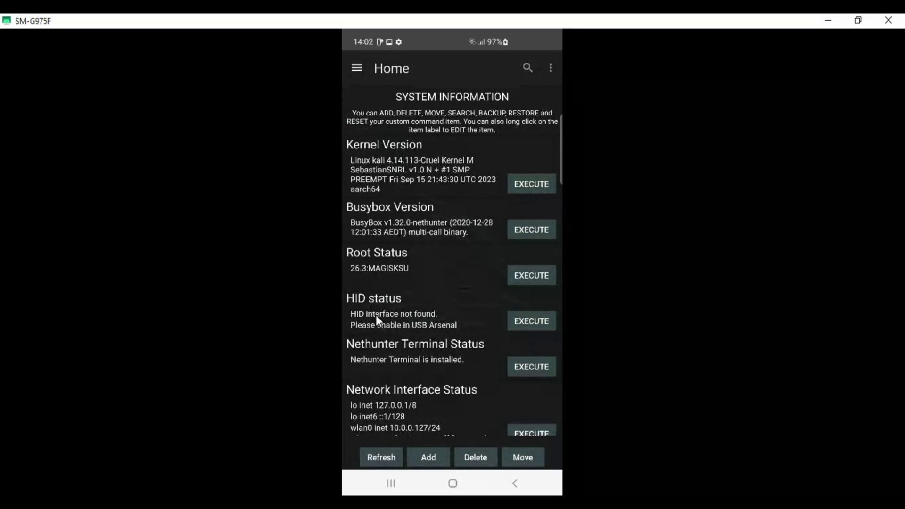
pyautogui.click(376, 459)
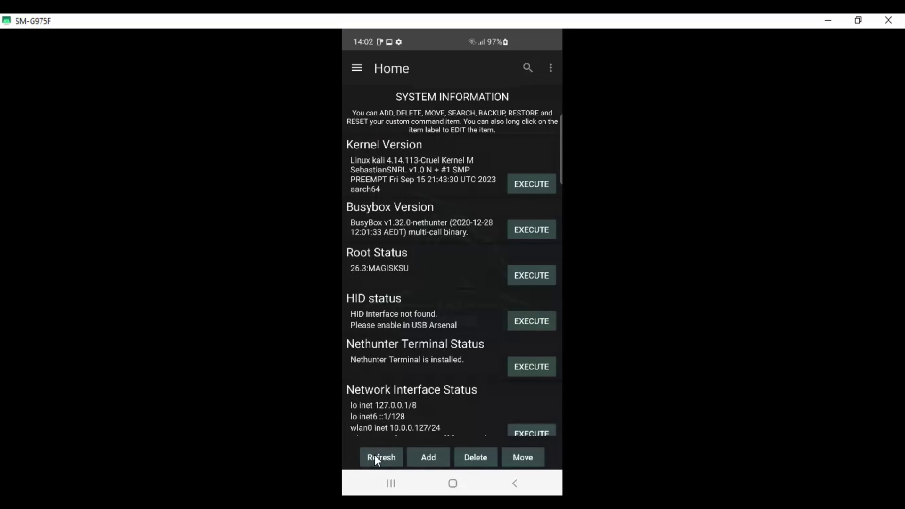